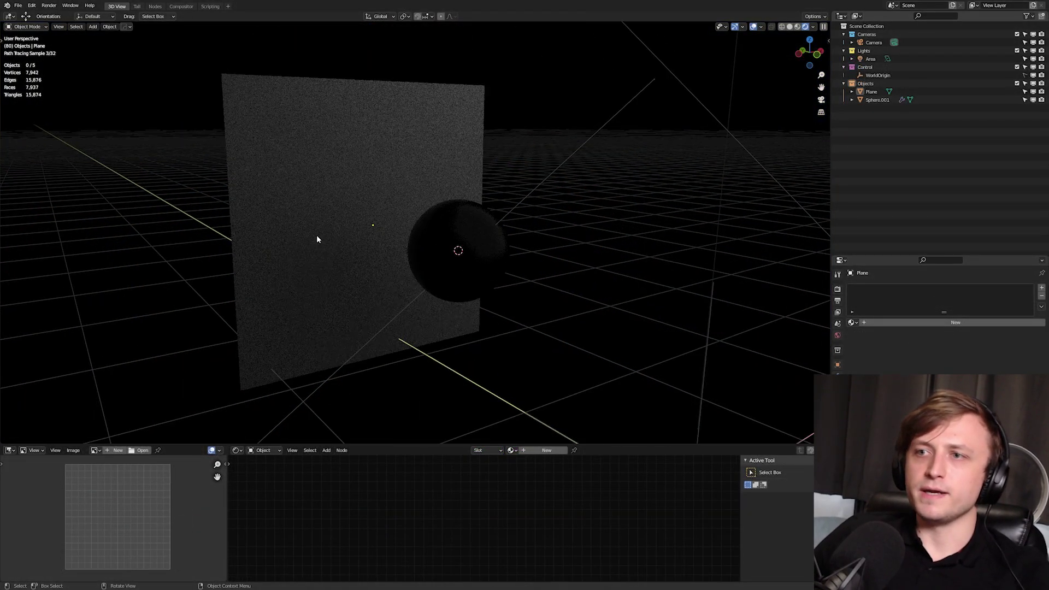
Inspect the scene from several angles, selecting the plane, the area light and the sphere in turn
{"action": "left_click", "coordinate": [317, 235]}
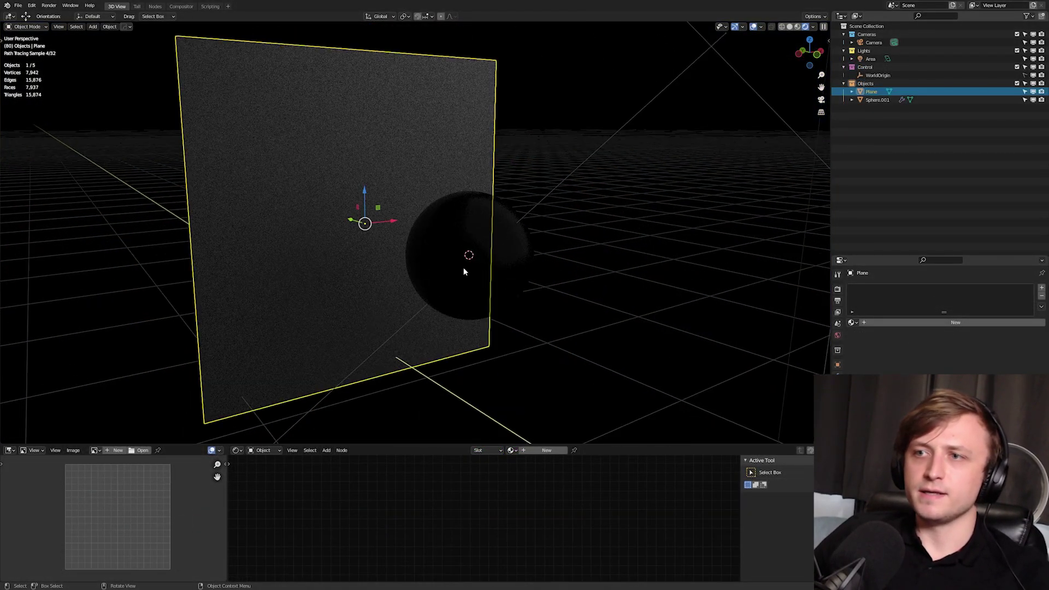
{"action": "middle_click_drag", "start_coordinate": [489, 240], "coordinate": [487, 277]}
{"action": "scroll", "coordinate": [560, 208], "scroll_direction": "down", "scroll_amount": 1}
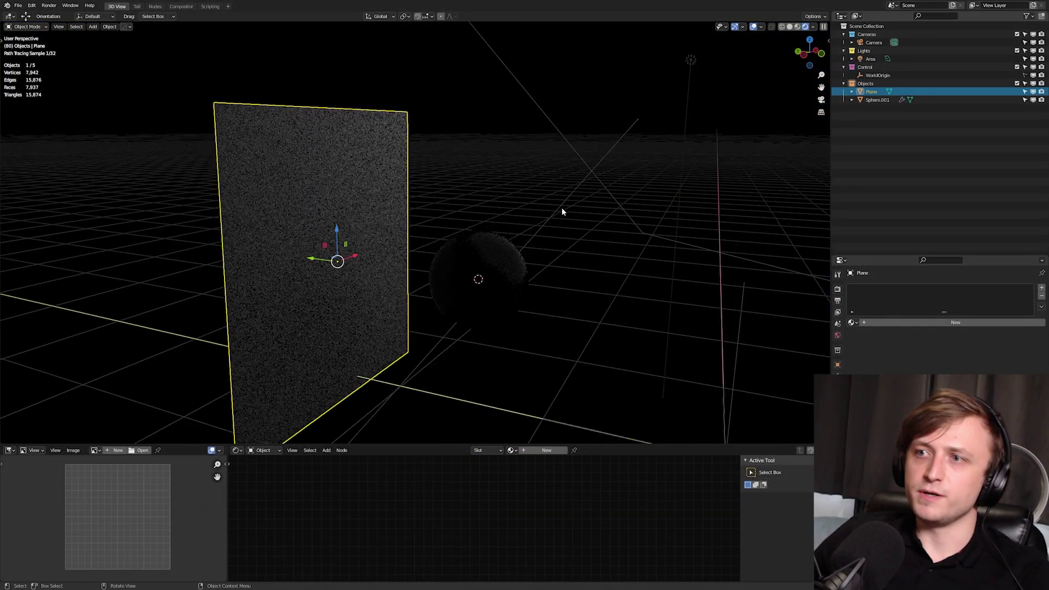
{"action": "left_click", "coordinate": [560, 208]}
{"action": "middle_click_drag", "start_coordinate": [547, 241], "coordinate": [494, 230]}
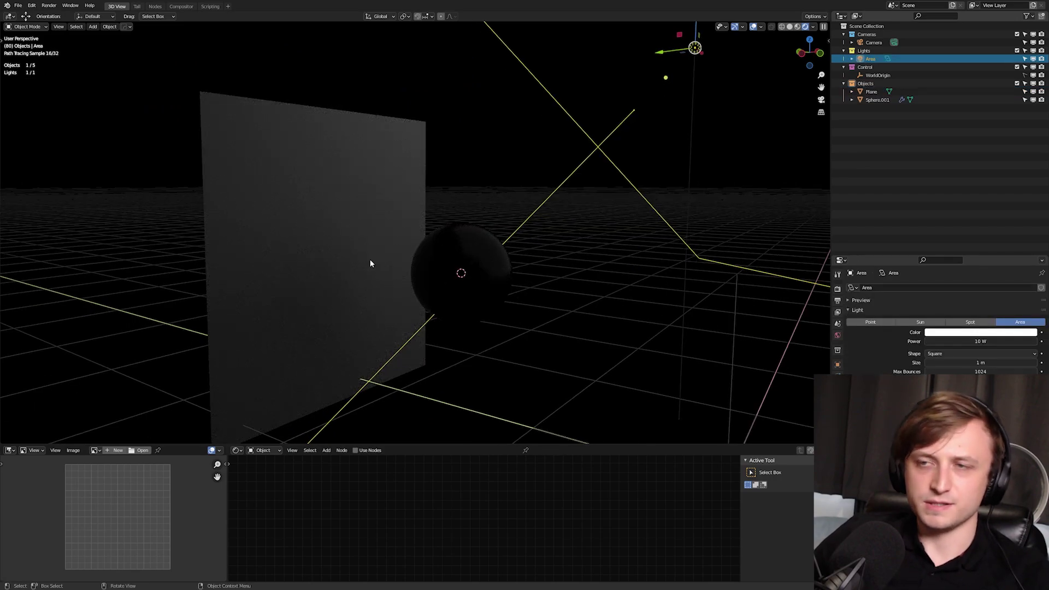
{"action": "middle_click_drag", "start_coordinate": [432, 247], "coordinate": [447, 277]}
{"action": "left_click", "coordinate": [517, 274]}
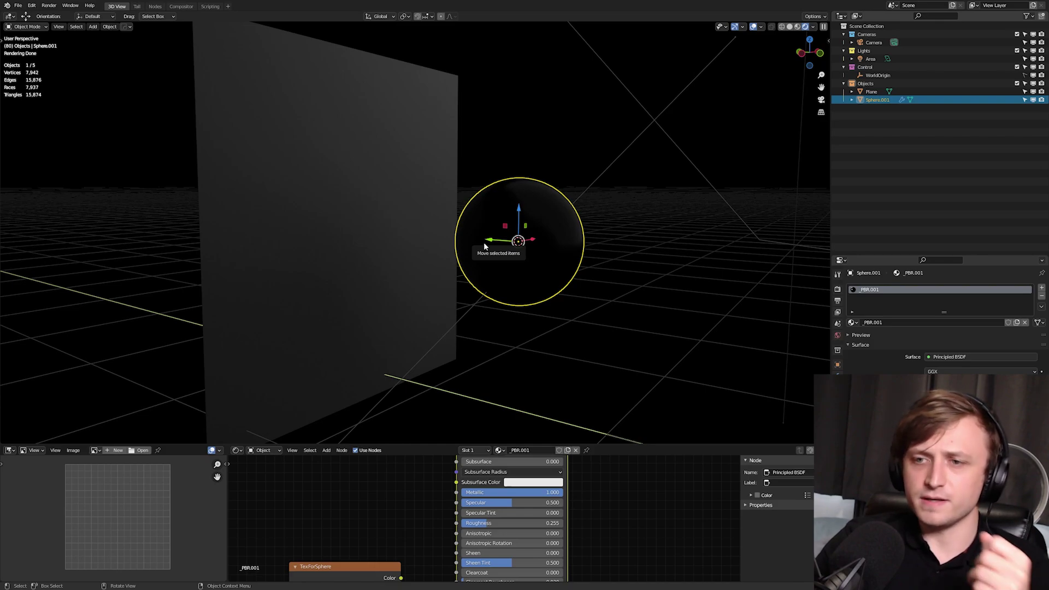
Select the plane, enlarge the node editor area and create a new material for the plane
{"action": "left_click", "coordinate": [320, 292]}
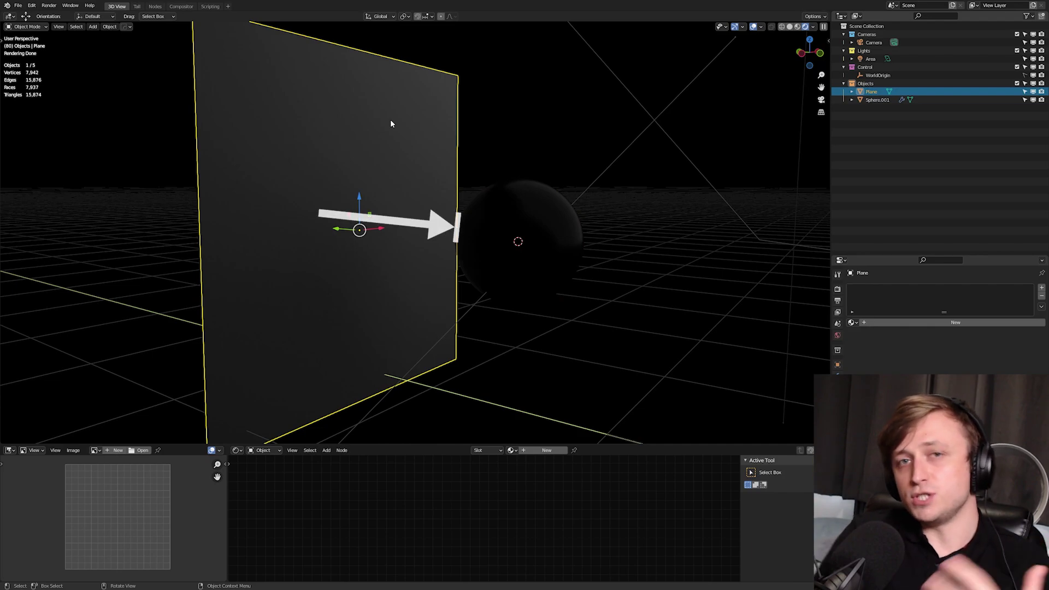
{"action": "left_click_drag", "start_coordinate": [464, 445], "coordinate": [464, 387]}
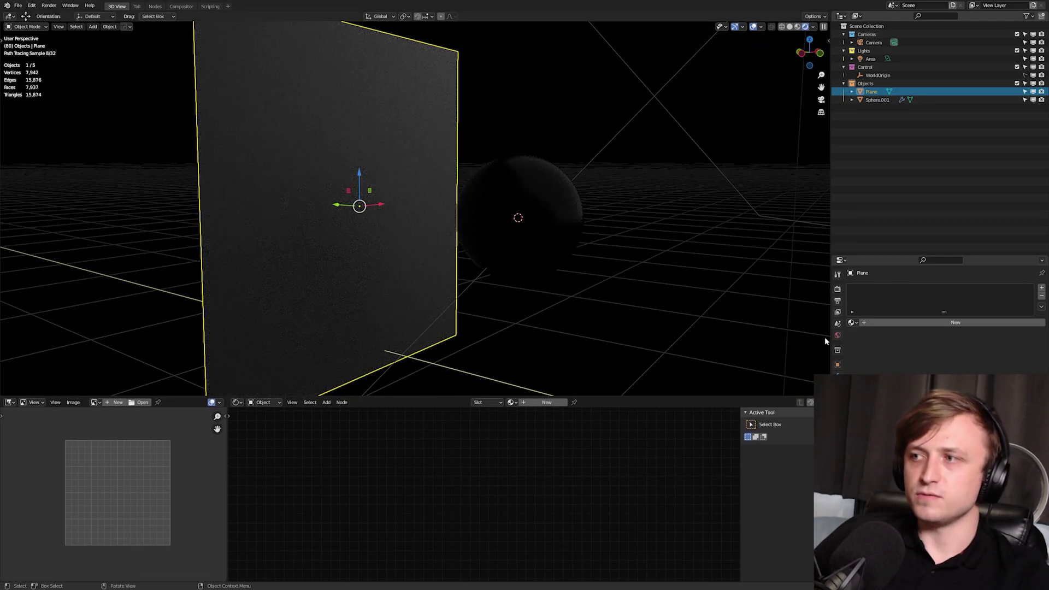
{"action": "left_click", "coordinate": [877, 323]}
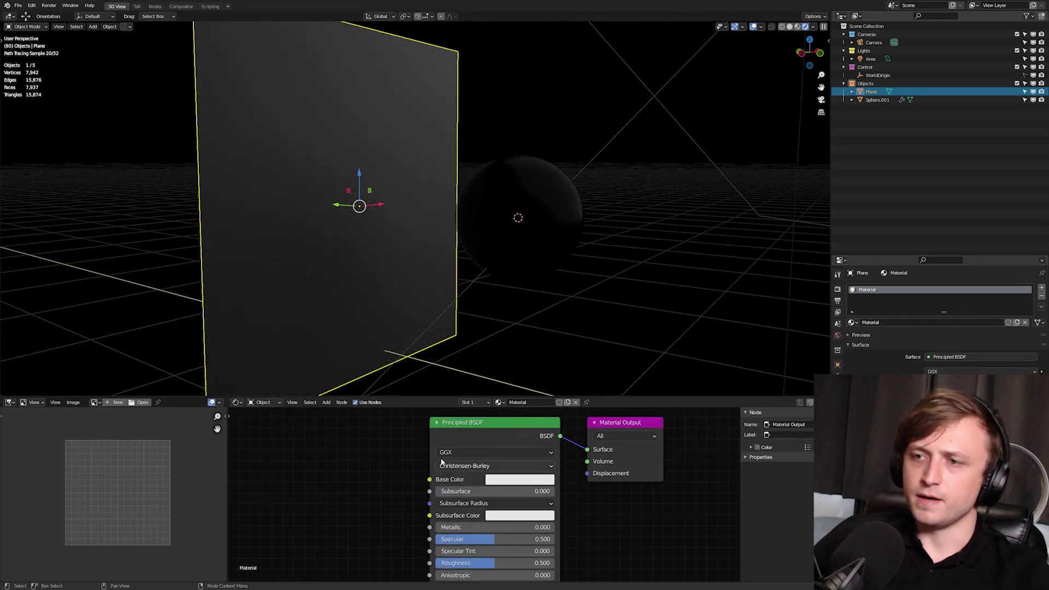
Add an Image Texture node beside the Principled BSDF in the plane's material
{"action": "middle_click_drag", "start_coordinate": [302, 455], "coordinate": [383, 450]}
{"action": "key", "text": "shift+a"}
{"action": "left_click", "coordinate": [362, 442]}
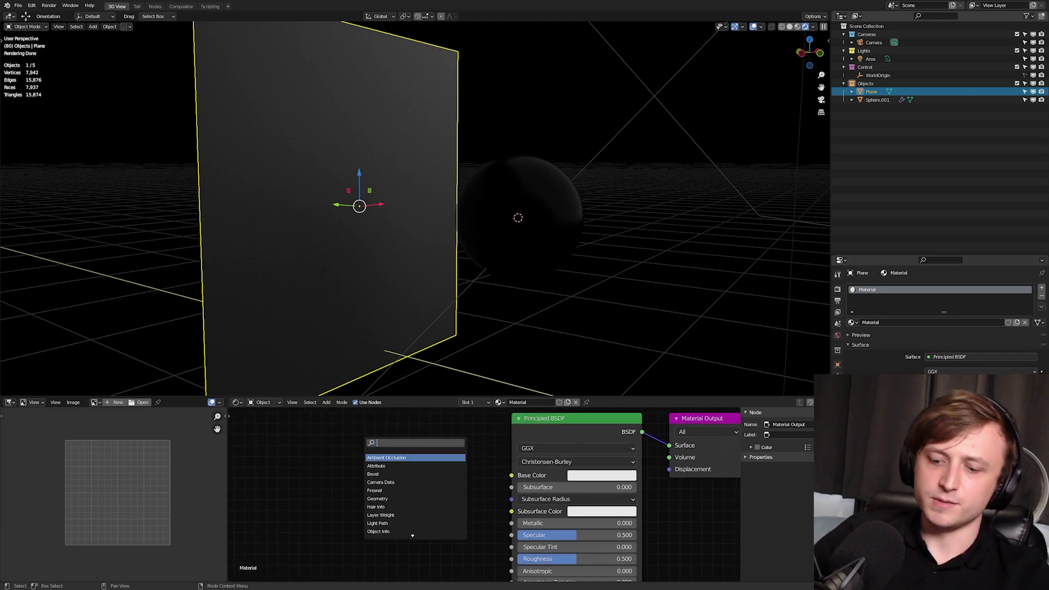
{"action": "type", "text": "image"}
{"action": "key", "text": "Return"}
{"action": "left_click", "coordinate": [331, 507]}
{"action": "middle_click_drag", "start_coordinate": [331, 507], "coordinate": [334, 460]}
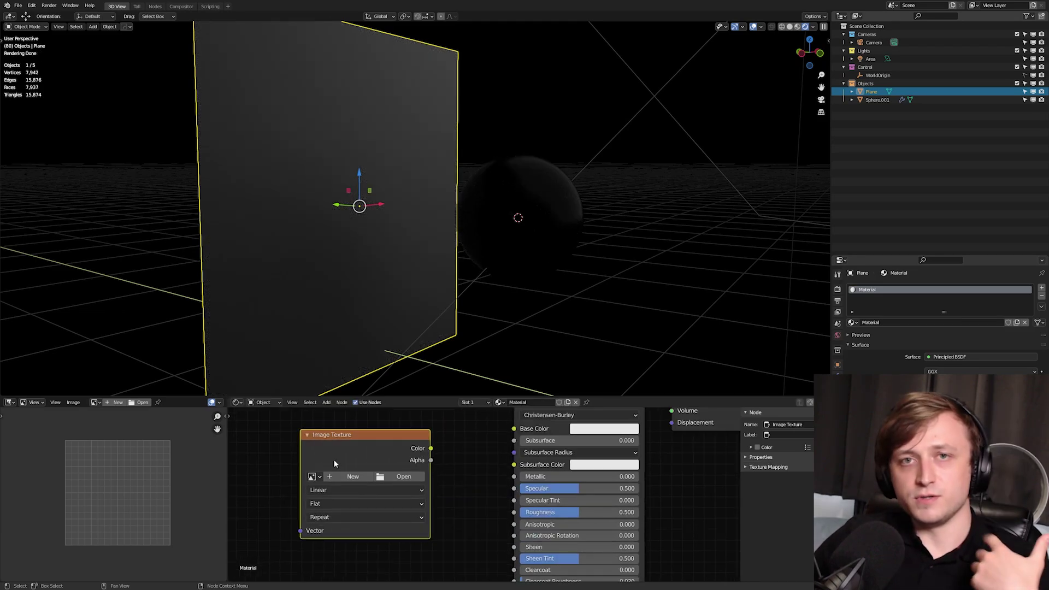
{"action": "left_click_drag", "start_coordinate": [370, 442], "coordinate": [374, 483]}
{"action": "middle_click_drag", "start_coordinate": [391, 502], "coordinate": [394, 470]}
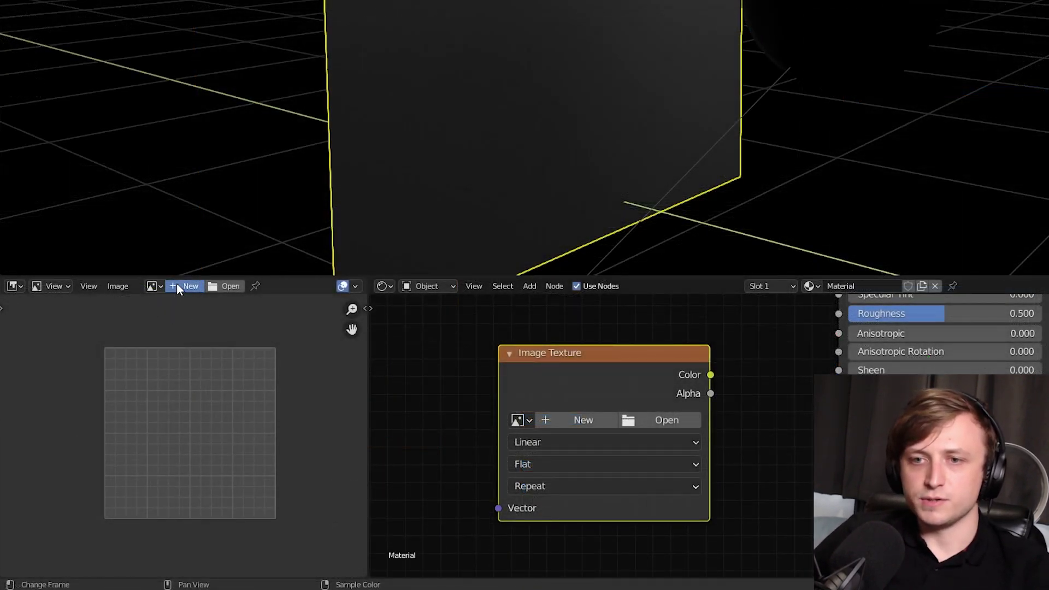
Create a new blank image named LightPlane with a black fill colour and its alpha set to 0
{"action": "left_click", "coordinate": [175, 284]}
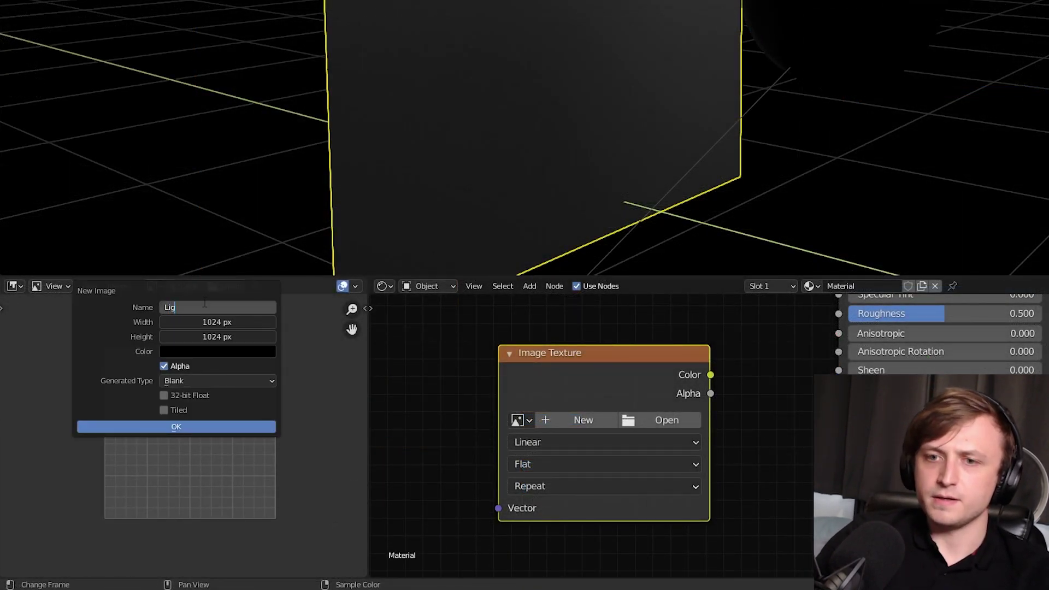
{"action": "key", "text": "Return"}
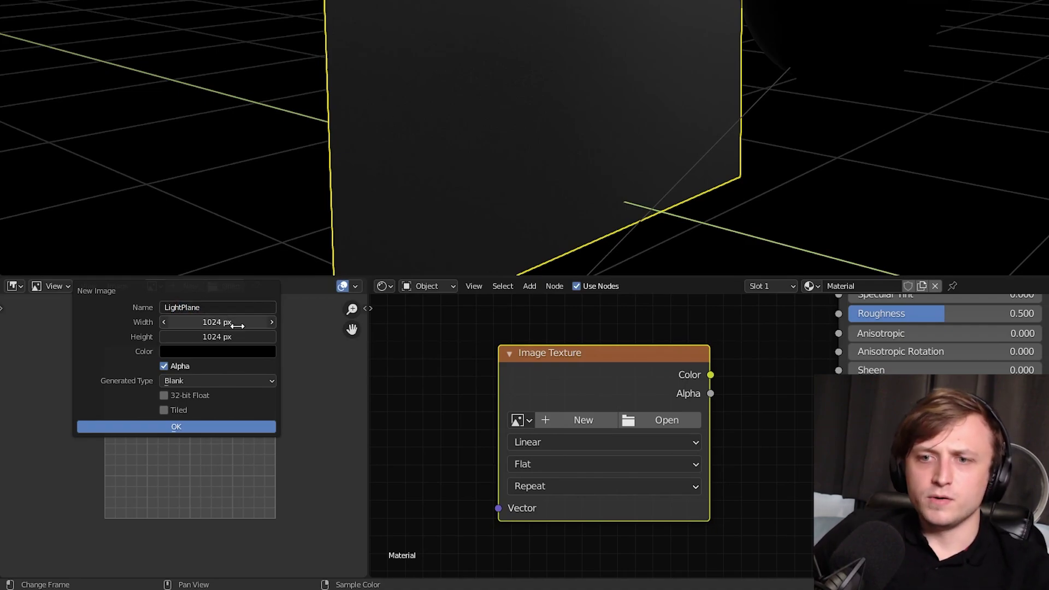
{"action": "left_click", "coordinate": [237, 356]}
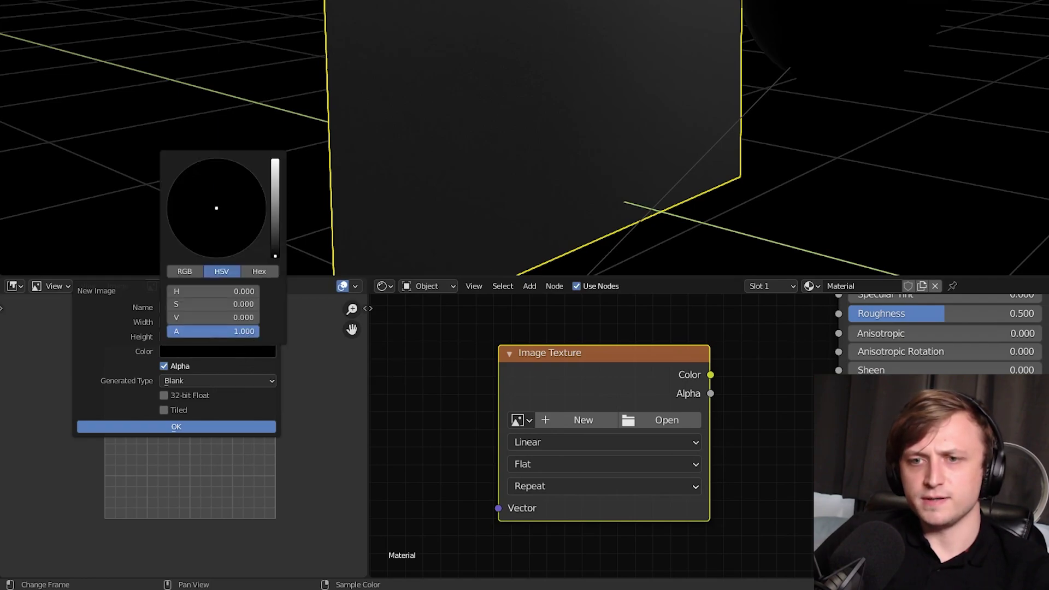
{"action": "left_click_drag", "start_coordinate": [248, 339], "coordinate": [167, 339]}
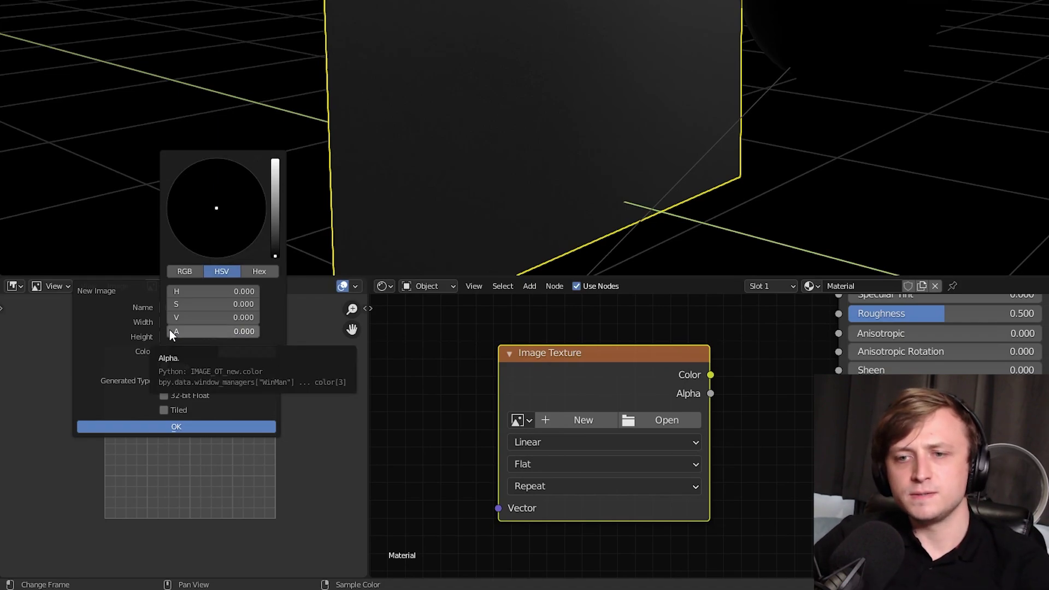
{"action": "left_click", "coordinate": [200, 424]}
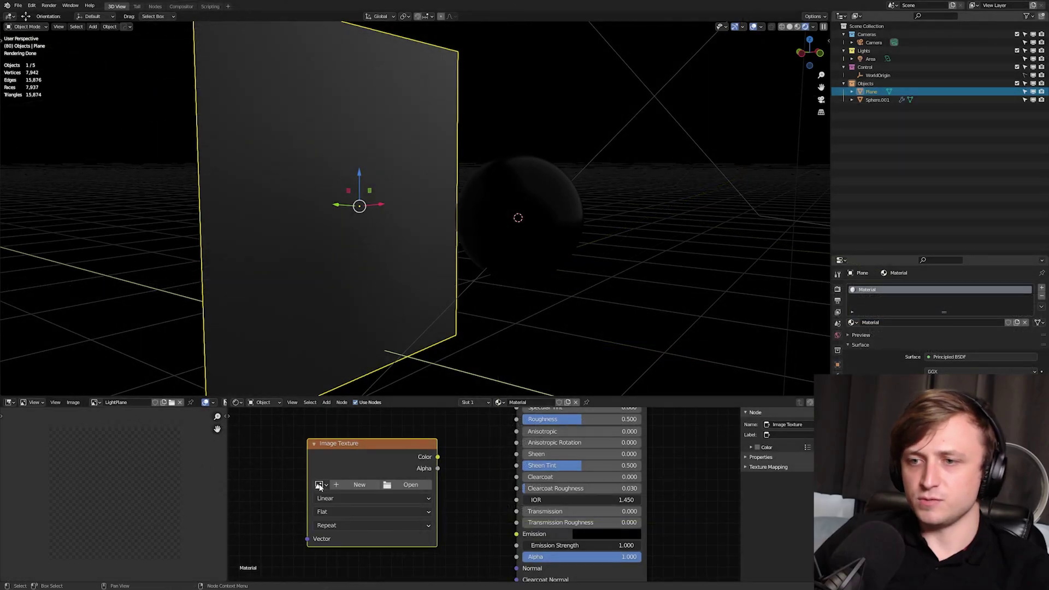
Assign the LightPlane image to the texture node and connect its Color to Emission and its Alpha to Alpha on the Principled BSDF
{"action": "left_click", "coordinate": [320, 486]}
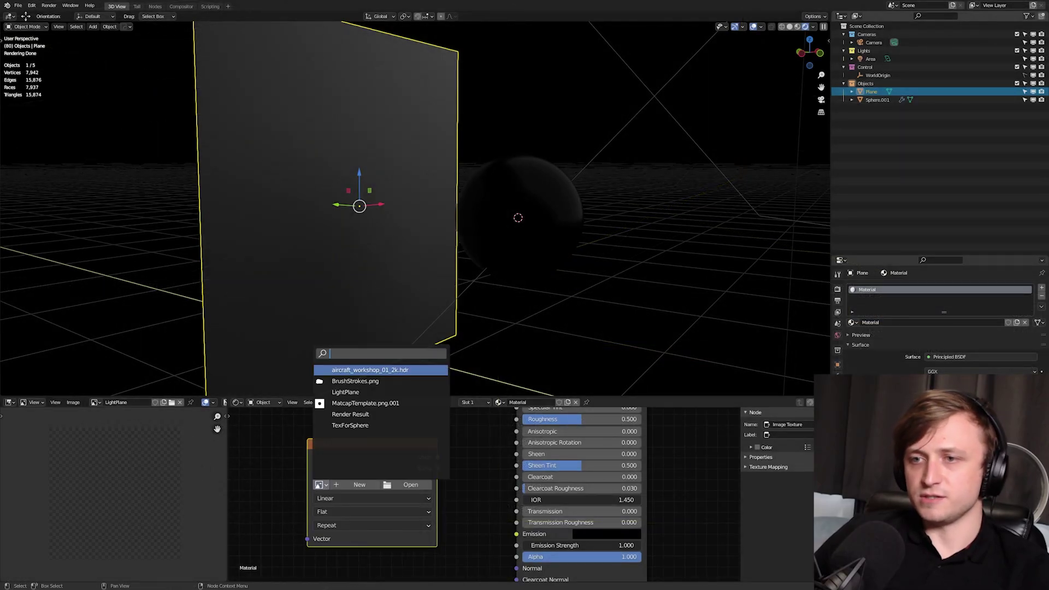
{"action": "left_click", "coordinate": [362, 392]}
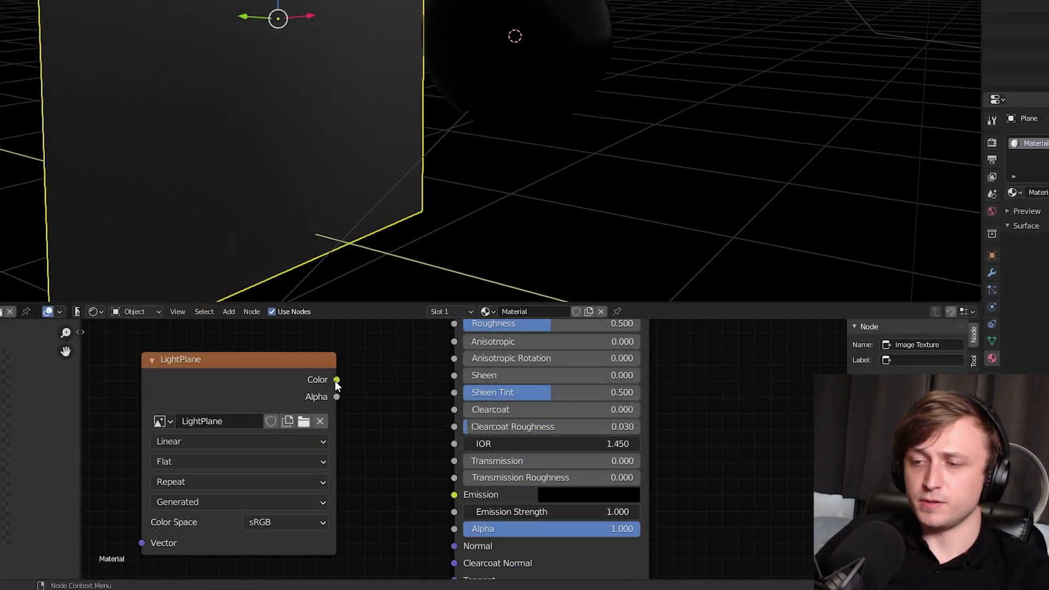
{"action": "left_click_drag", "start_coordinate": [336, 381], "coordinate": [455, 495]}
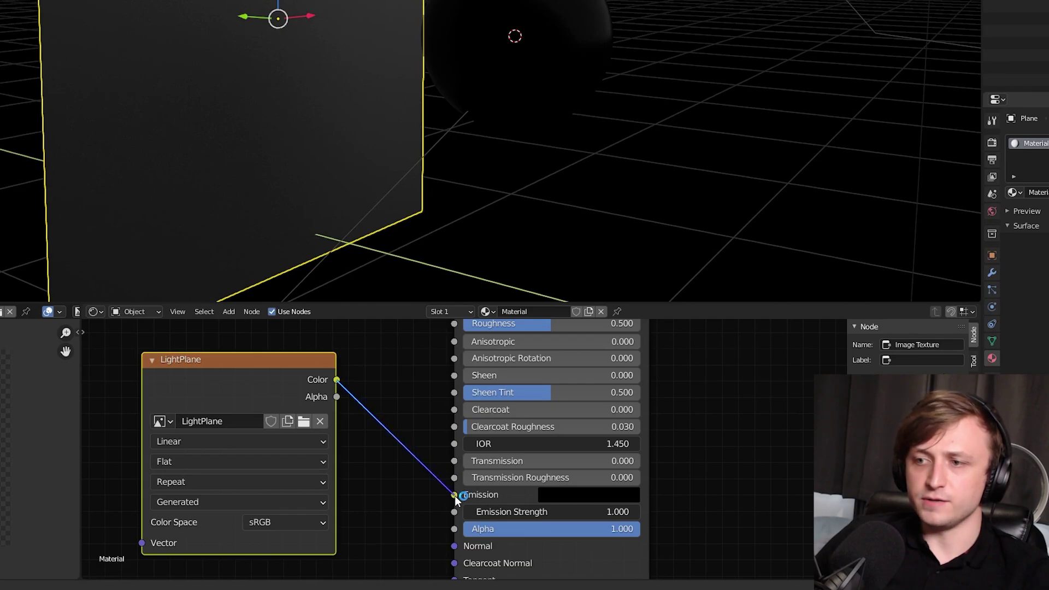
{"action": "middle_click_drag", "start_coordinate": [347, 422], "coordinate": [330, 363]}
{"action": "left_click_drag", "start_coordinate": [331, 359], "coordinate": [449, 489]}
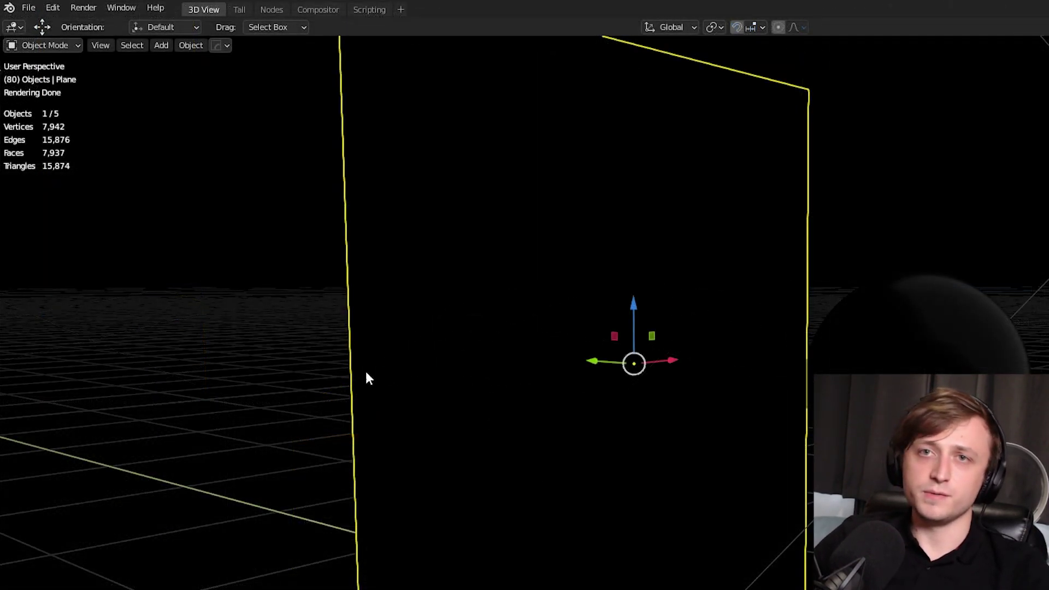
Switch the plane to Texture Paint mode
{"action": "left_click", "coordinate": [62, 48]}
{"action": "left_click", "coordinate": [67, 140]}
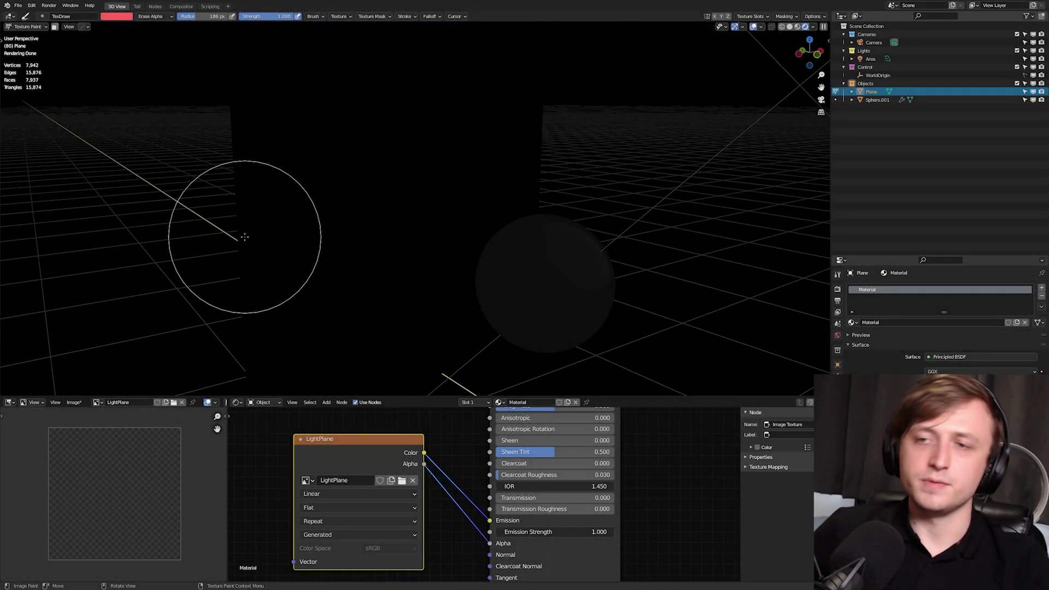
{"action": "middle_click_drag", "start_coordinate": [346, 262], "coordinate": [407, 271]}
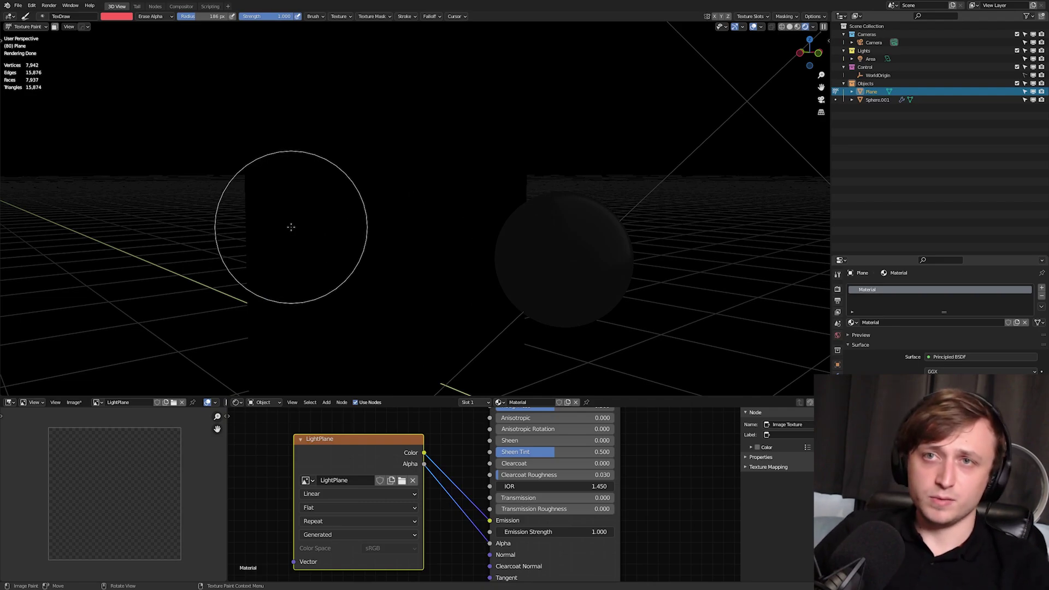
Try Solid viewport shading, and settle on Material Preview for painting the plane
{"action": "key", "text": "z"}
{"action": "left_click", "coordinate": [359, 229]}
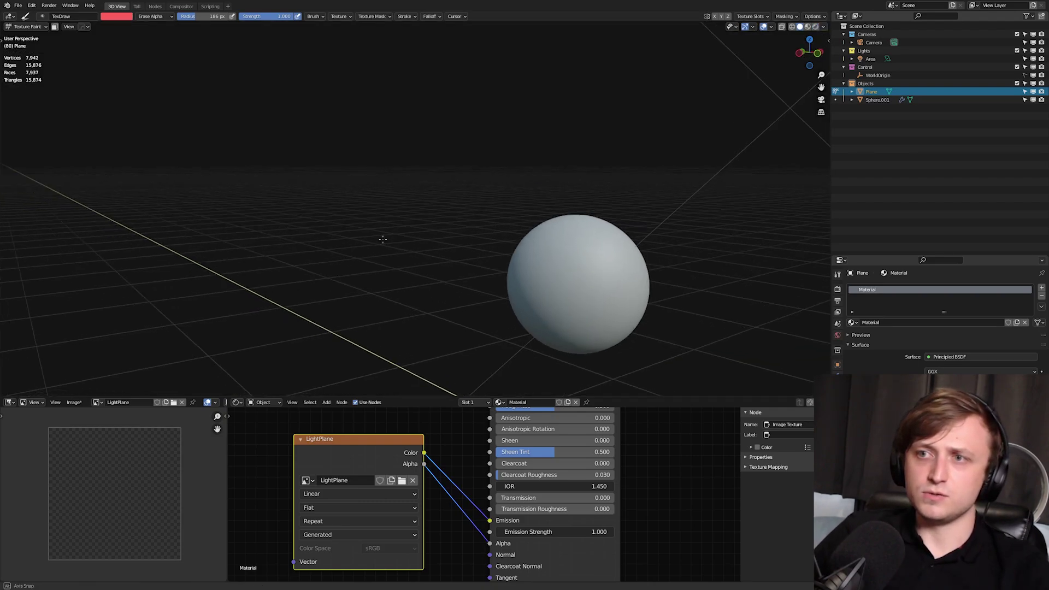
{"action": "key", "text": "z"}
{"action": "left_click", "coordinate": [284, 193]}
{"action": "middle_click_drag", "start_coordinate": [281, 185], "coordinate": [337, 211], "text": "shift"}
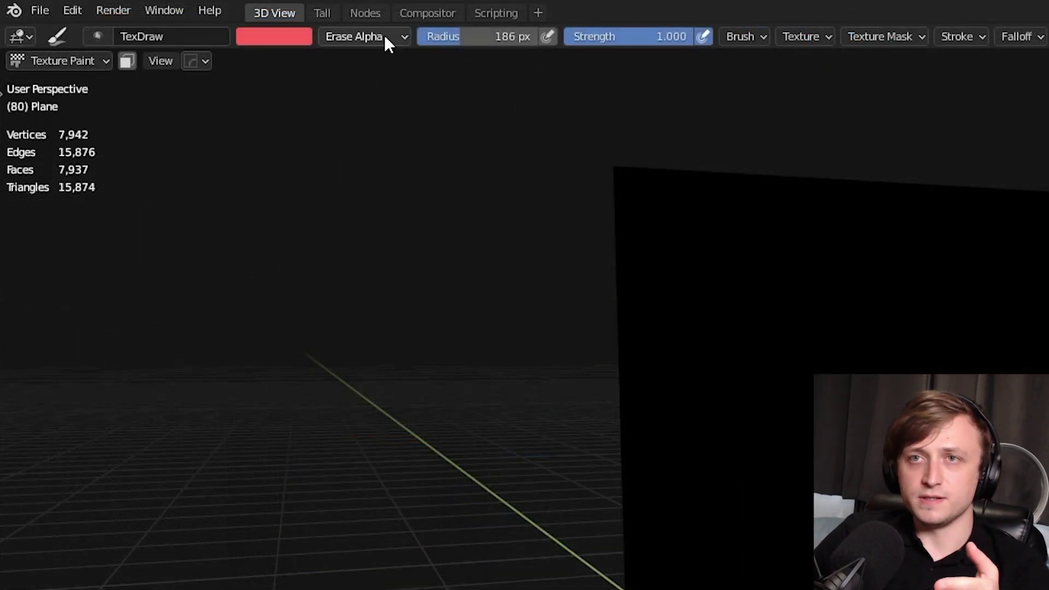
Set the TexDraw brush's blending mode to Mix and paint red strokes over the upper and left parts of the plane
{"action": "left_click", "coordinate": [386, 36]}
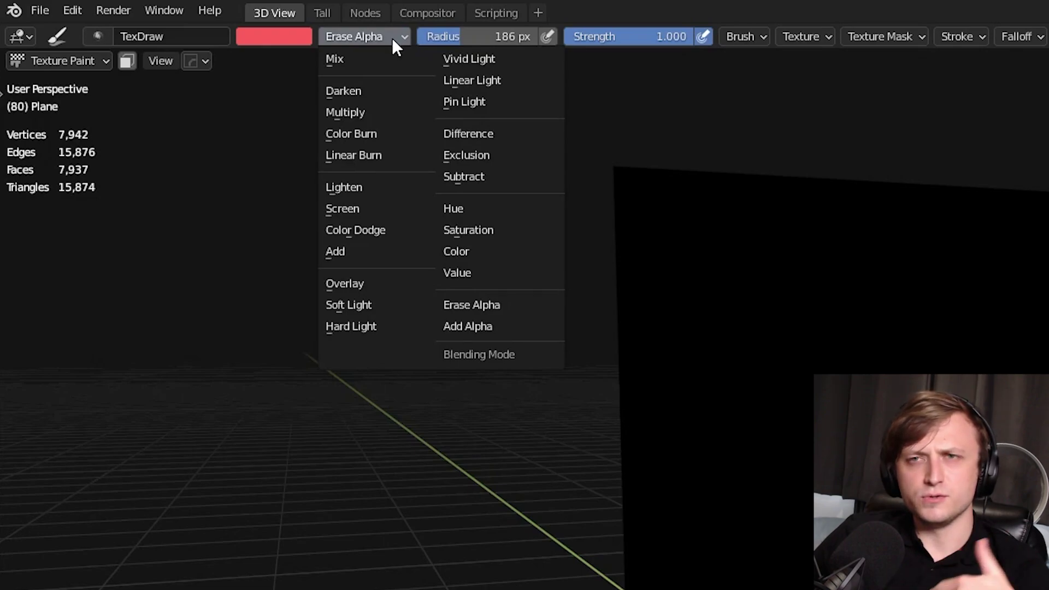
{"action": "left_click", "coordinate": [392, 57]}
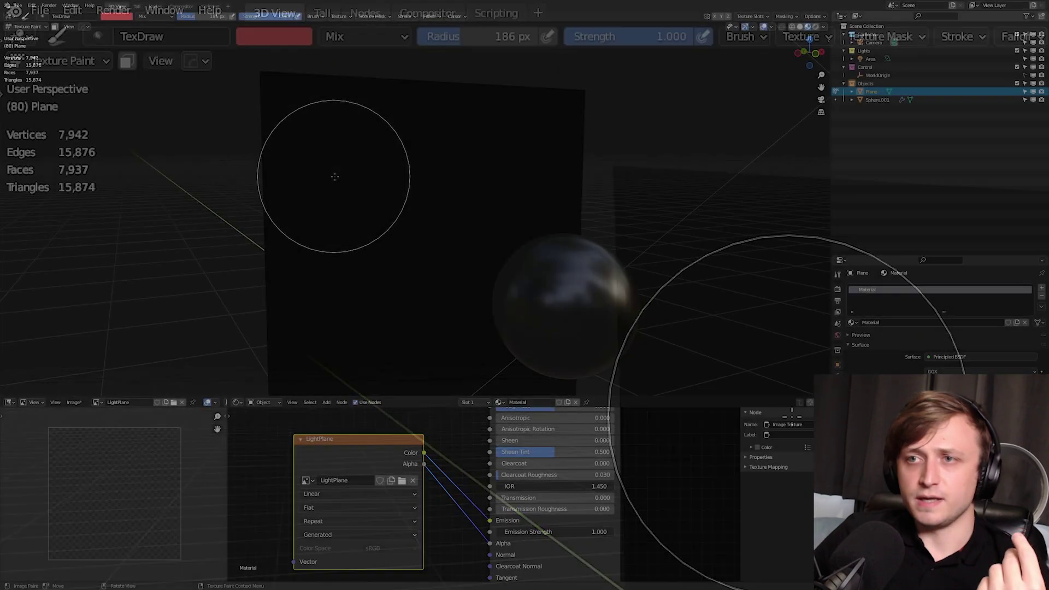
{"action": "left_click_drag", "start_coordinate": [786, 414], "coordinate": [978, 494]}
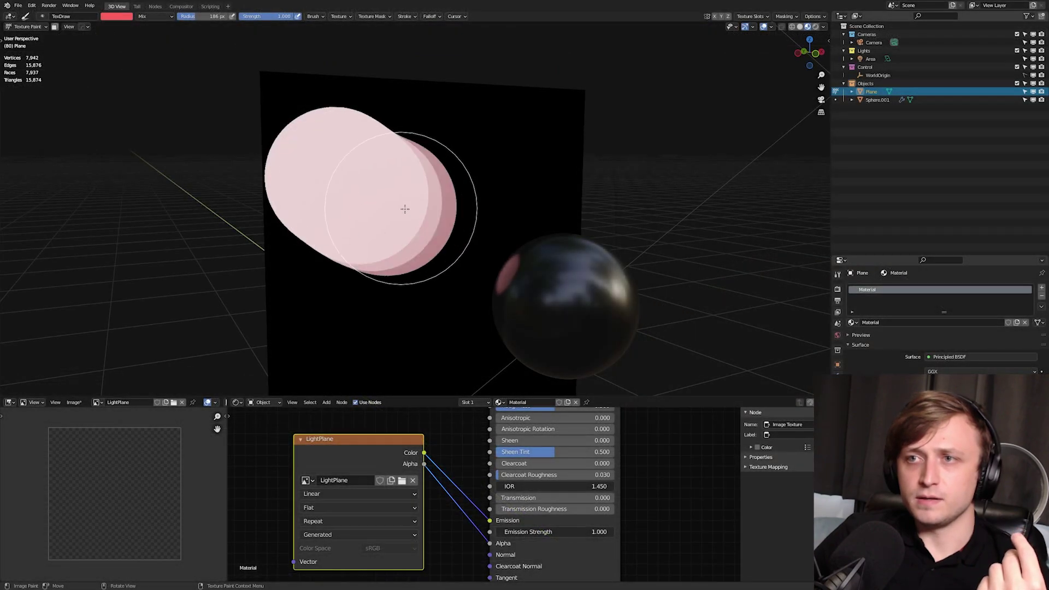
{"action": "mouse_move", "coordinate": [414, 210]}
{"action": "left_mouse_down"}
{"action": "mouse_move", "coordinate": [461, 133]}
{"action": "mouse_move", "coordinate": [375, 179]}
{"action": "mouse_move", "coordinate": [398, 244]}
{"action": "left_mouse_up"}
{"action": "middle_click_drag", "start_coordinate": [398, 244], "coordinate": [413, 250]}
{"action": "key", "text": "z"}
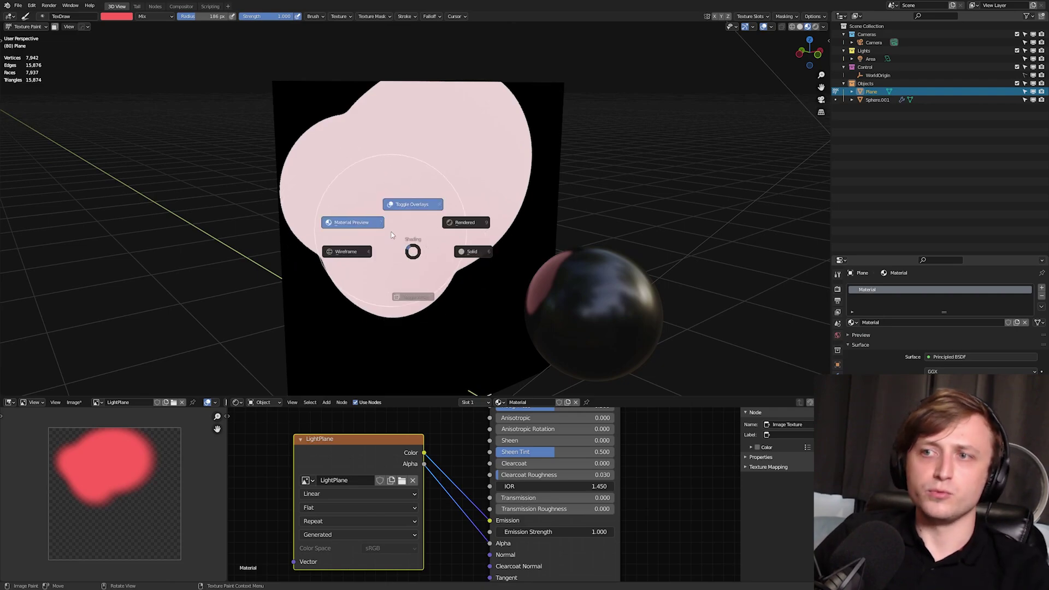
{"action": "key", "text": "Escape"}
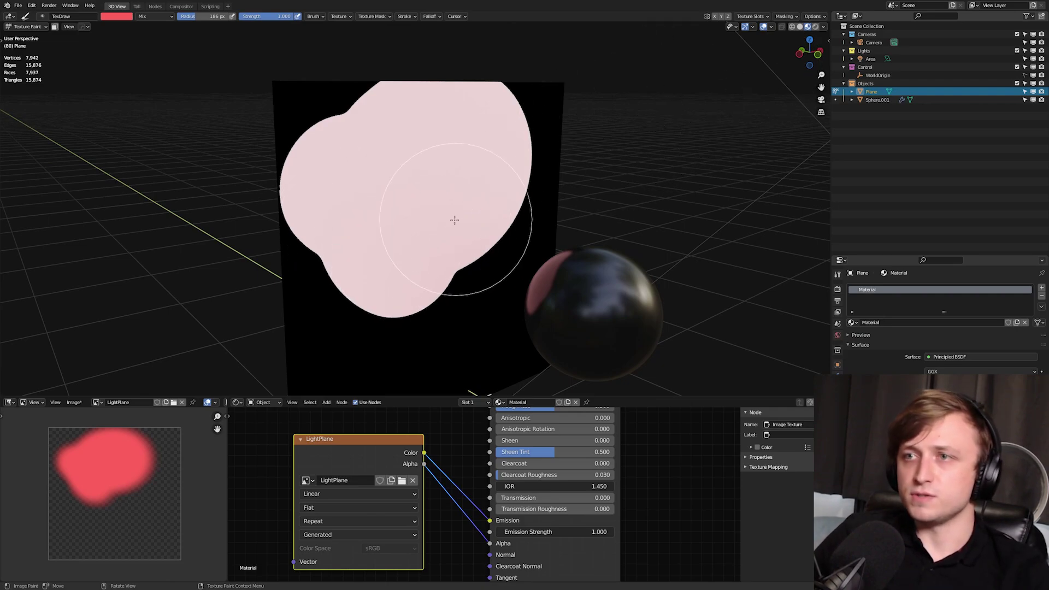
{"action": "middle_click_drag", "start_coordinate": [444, 233], "coordinate": [385, 247]}
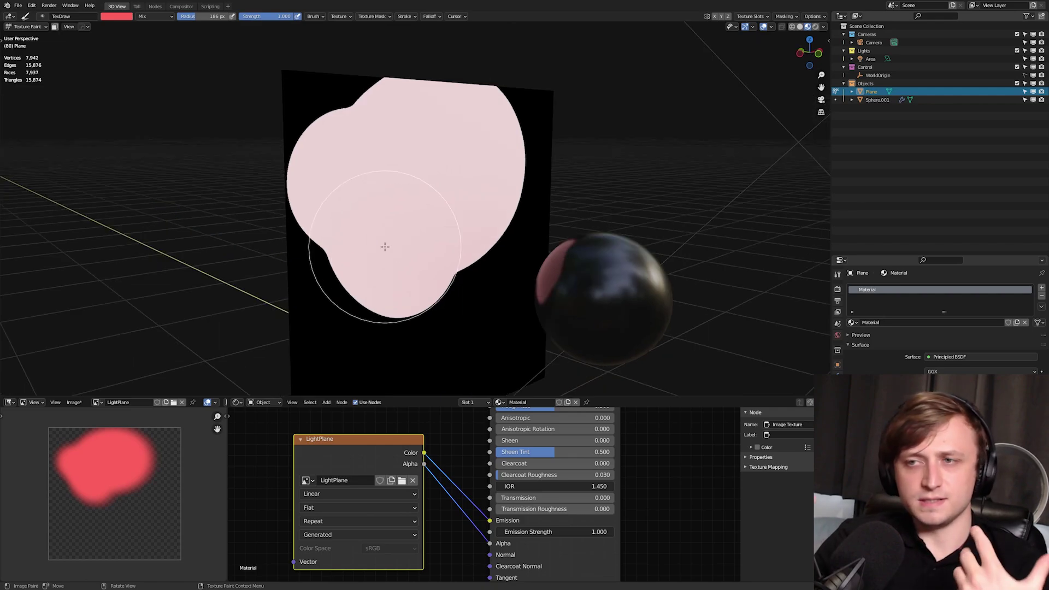
{"action": "mouse_move", "coordinate": [385, 247]}
{"action": "left_mouse_down"}
{"action": "mouse_move", "coordinate": [352, 286]}
{"action": "mouse_move", "coordinate": [373, 282]}
{"action": "left_mouse_up"}
Check the painted plane in Rendered shading and extend the red paint over most of its remaining area
{"action": "key", "text": "z"}
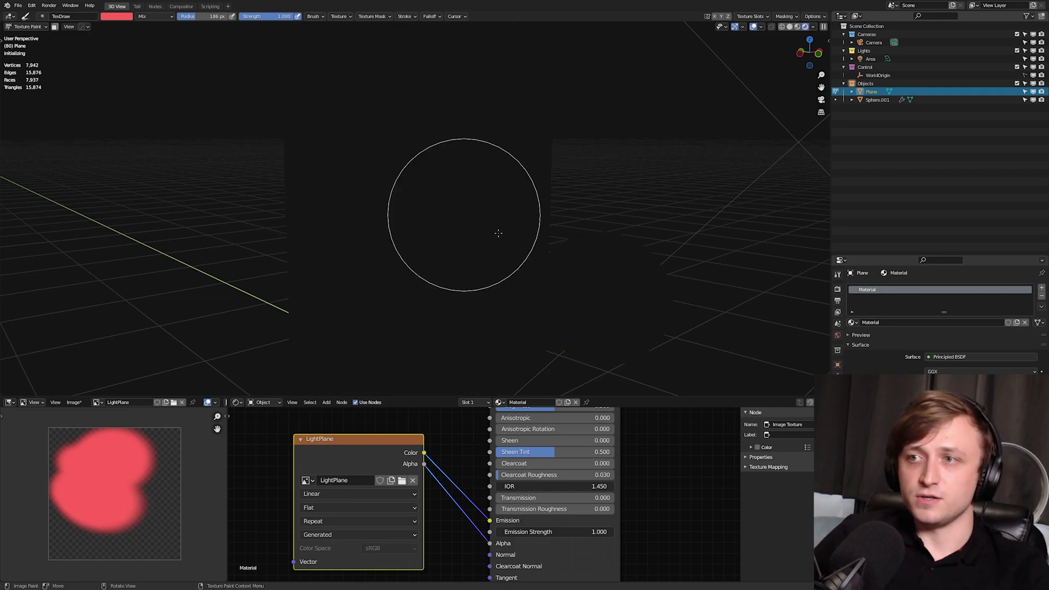
{"action": "middle_click_drag", "start_coordinate": [509, 238], "coordinate": [494, 249]}
{"action": "mouse_move", "coordinate": [537, 188]}
{"action": "left_mouse_down"}
{"action": "mouse_move", "coordinate": [503, 267]}
{"action": "mouse_move", "coordinate": [440, 344]}
{"action": "mouse_move", "coordinate": [382, 363]}
{"action": "mouse_move", "coordinate": [440, 340]}
{"action": "left_mouse_up"}
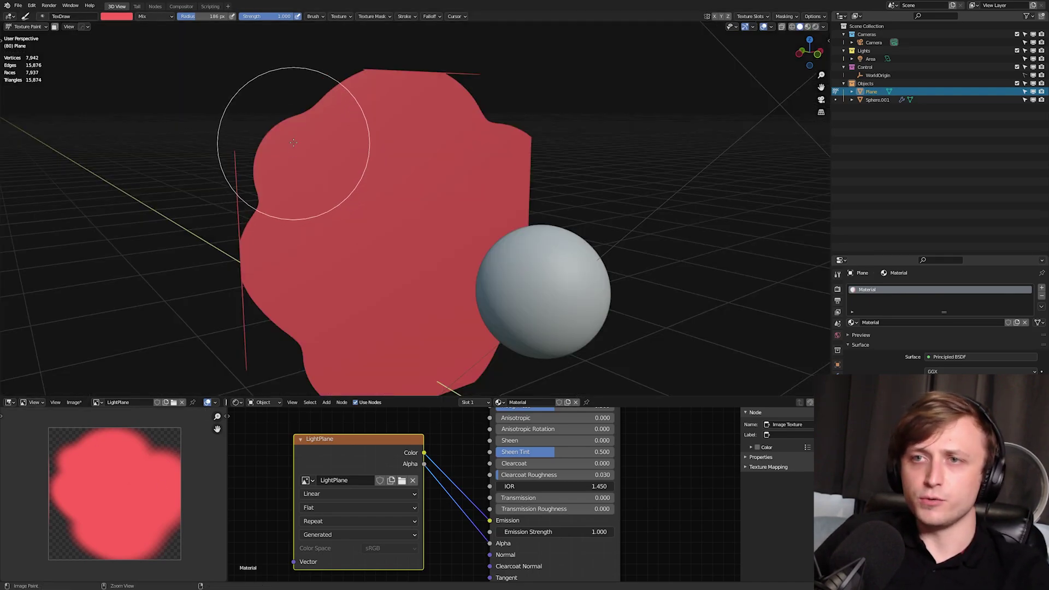
Try a stroke in the black secondary colour across the plane's upper-left area, and undo it
{"action": "mouse_move", "coordinate": [302, 140]}
{"action": "left_mouse_down", "text": "ctrl"}
{"action": "mouse_move", "coordinate": [273, 171]}
{"action": "mouse_move", "coordinate": [334, 213]}
{"action": "mouse_move", "coordinate": [328, 234]}
{"action": "mouse_move", "coordinate": [382, 234]}
{"action": "left_mouse_up", "text": "ctrl"}
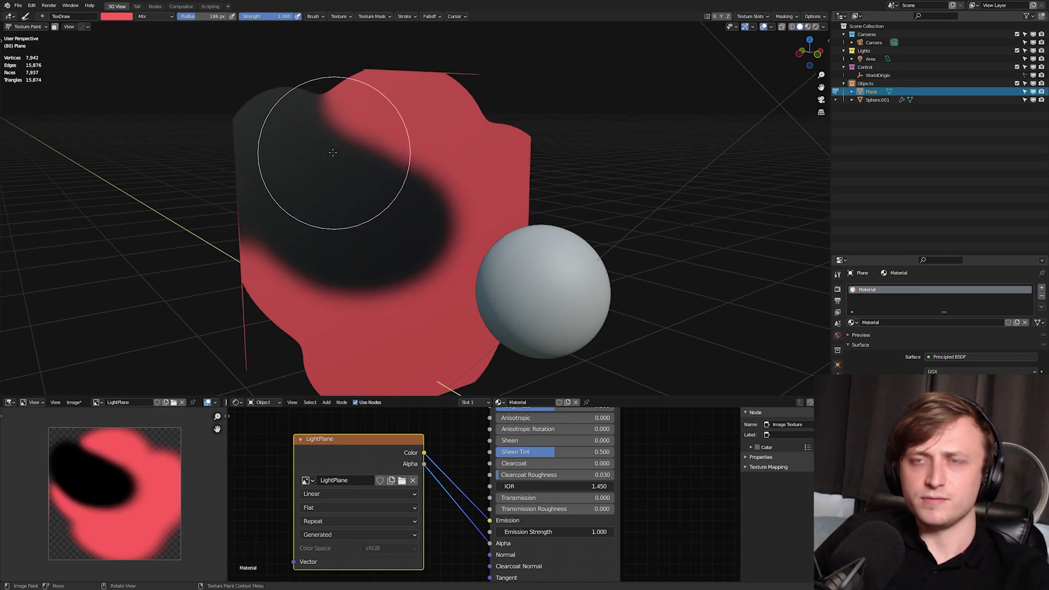
{"action": "key", "text": "ctrl+z"}
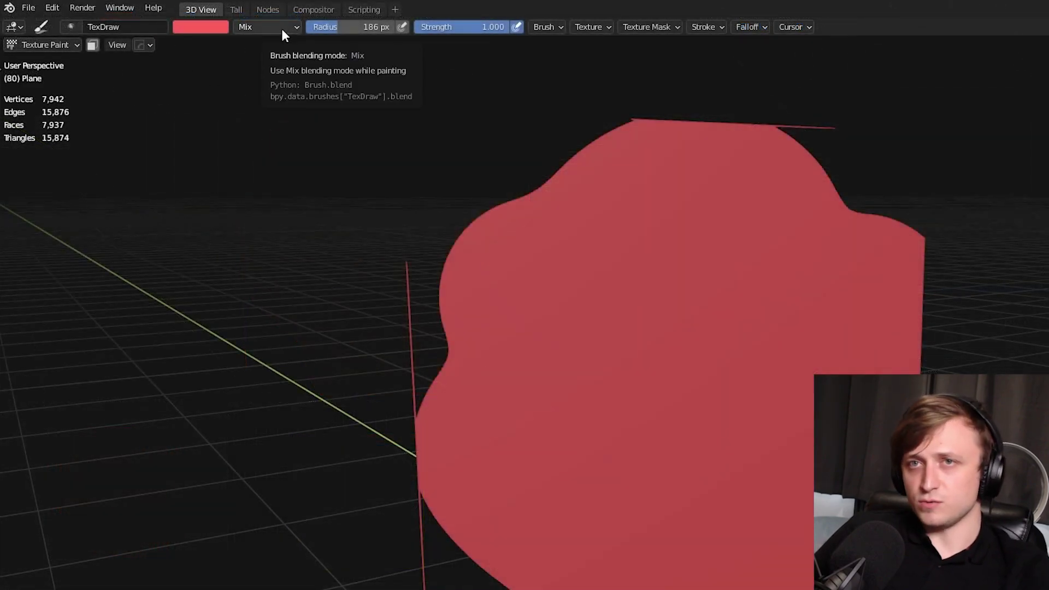
Set the brush blending mode to Erase Alpha and erase the red paint with a 105 px radius, leaving four separate patches
{"action": "left_click", "coordinate": [281, 28]}
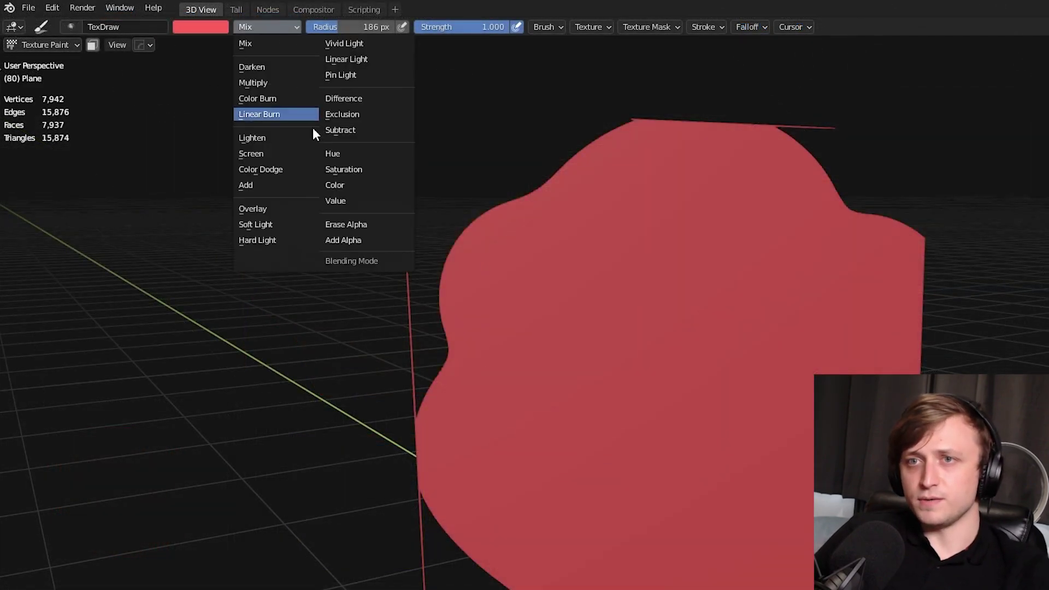
{"action": "left_click", "coordinate": [362, 225]}
{"action": "mouse_move", "coordinate": [239, 124]}
{"action": "left_mouse_down"}
{"action": "mouse_move", "coordinate": [241, 300]}
{"action": "mouse_move", "coordinate": [309, 364]}
{"action": "mouse_move", "coordinate": [403, 362]}
{"action": "mouse_move", "coordinate": [492, 235]}
{"action": "mouse_move", "coordinate": [508, 133]}
{"action": "mouse_move", "coordinate": [309, 178]}
{"action": "mouse_move", "coordinate": [435, 133]}
{"action": "mouse_move", "coordinate": [413, 208]}
{"action": "mouse_move", "coordinate": [362, 304]}
{"action": "mouse_move", "coordinate": [445, 257]}
{"action": "mouse_move", "coordinate": [377, 292]}
{"action": "left_mouse_up"}
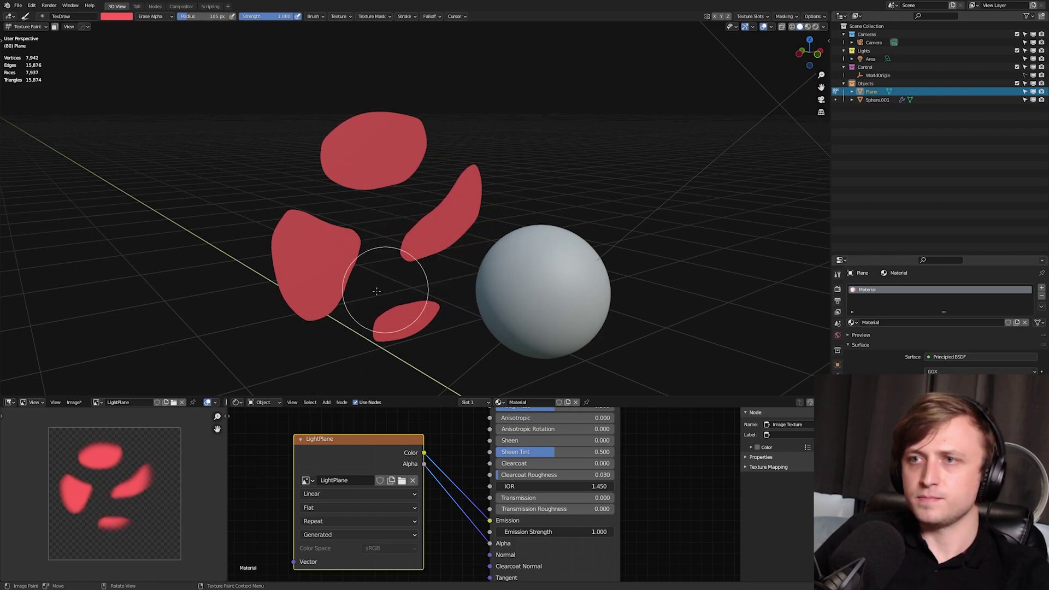
Return the plane to Object Mode and use Rendered shading to examine the red patches reflected on the sphere
{"action": "left_click", "coordinate": [26, 26]}
{"action": "left_click", "coordinate": [25, 35]}
{"action": "mouse_move", "coordinate": [343, 233]}
{"action": "middle_mouse_down", "text": "shift"}
{"action": "mouse_move", "coordinate": [280, 203]}
{"action": "mouse_move", "coordinate": [418, 166]}
{"action": "middle_mouse_up", "text": "shift"}
{"action": "key", "text": "z"}
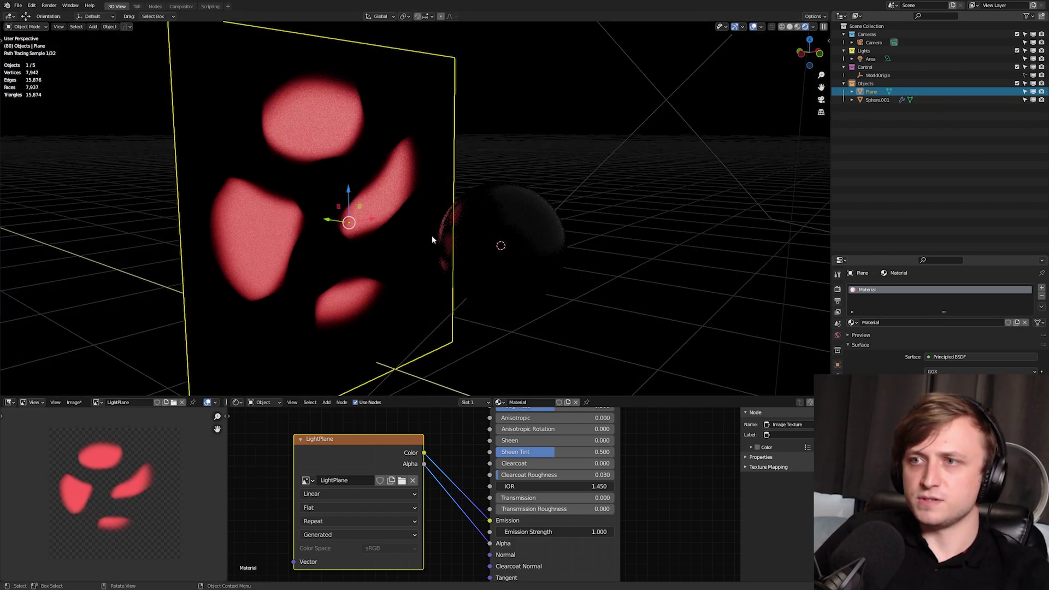
{"action": "mouse_move", "coordinate": [432, 236]}
{"action": "middle_mouse_down"}
{"action": "mouse_move", "coordinate": [540, 292]}
{"action": "mouse_move", "coordinate": [462, 236]}
{"action": "middle_mouse_up"}
{"action": "scroll", "coordinate": [461, 236], "scroll_direction": "up", "scroll_amount": 2}
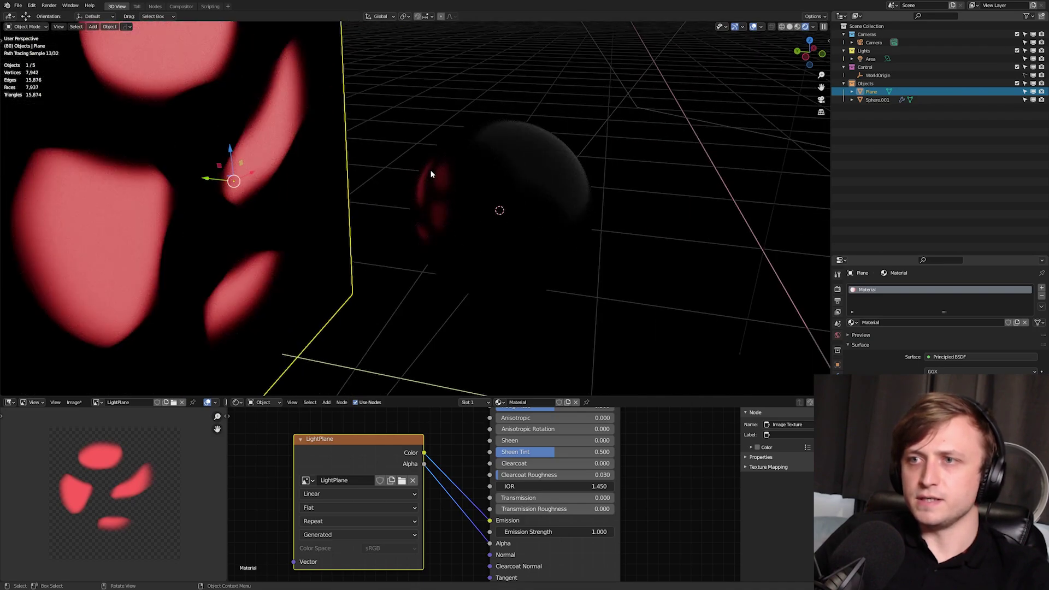
{"action": "mouse_move", "coordinate": [442, 196]}
{"action": "middle_mouse_down"}
{"action": "mouse_move", "coordinate": [432, 202]}
{"action": "mouse_move", "coordinate": [461, 189]}
{"action": "mouse_move", "coordinate": [413, 283]}
{"action": "mouse_move", "coordinate": [470, 276]}
{"action": "middle_mouse_up"}
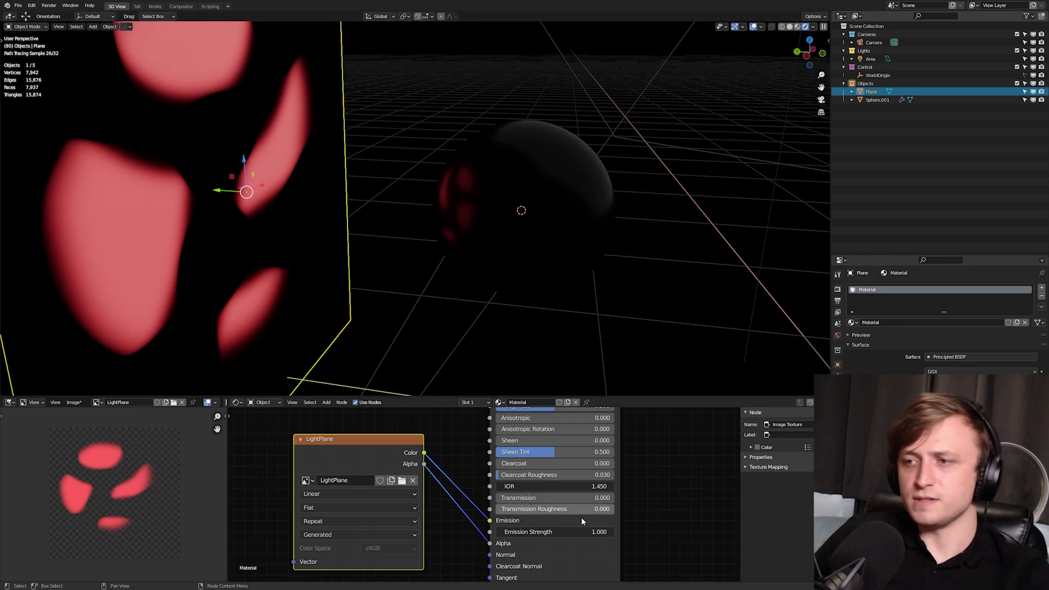
Set the plane material's Emission Strength to 50
{"action": "left_click", "coordinate": [573, 531]}
{"action": "type", "text": "1.00"}
{"action": "key", "text": "Return"}
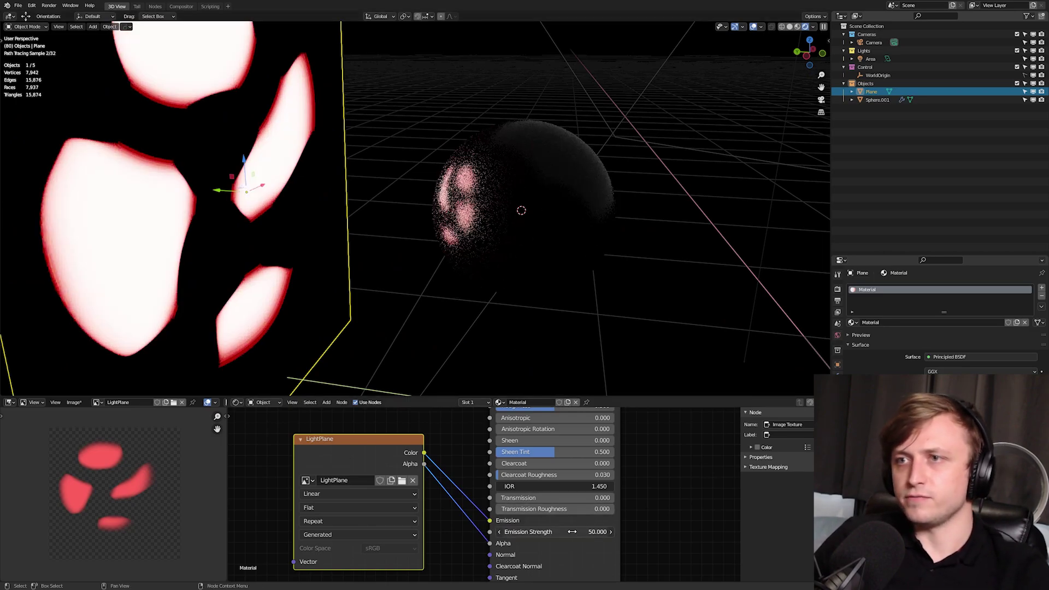
Delete the Area light so that only the painted plane lights the sphere
{"action": "middle_click_drag", "start_coordinate": [612, 302], "coordinate": [459, 217]}
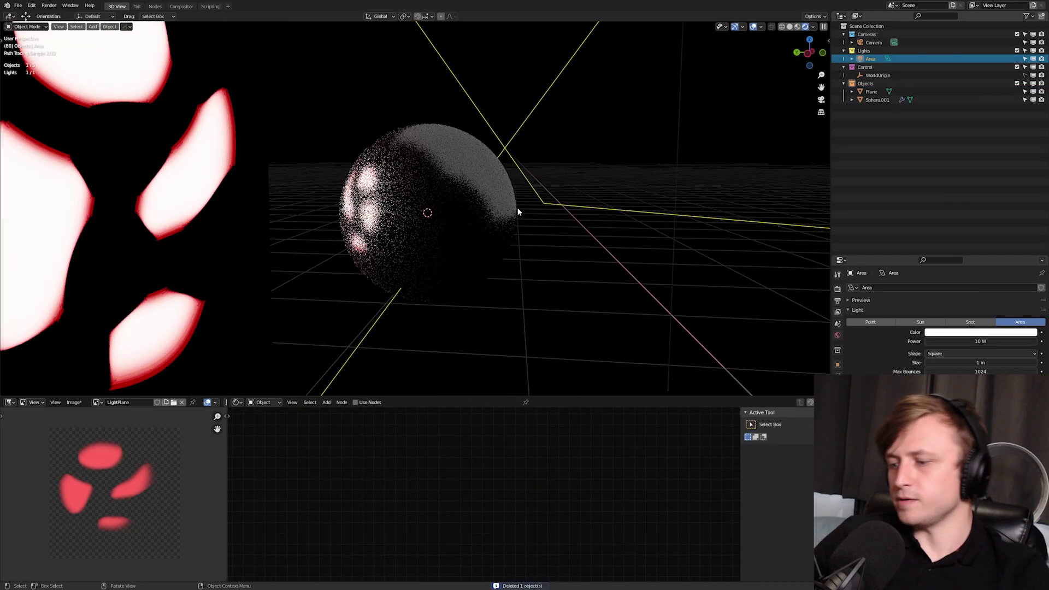
{"action": "key", "text": "Delete"}
{"action": "scroll", "coordinate": [478, 220], "scroll_direction": "down", "scroll_amount": 4}
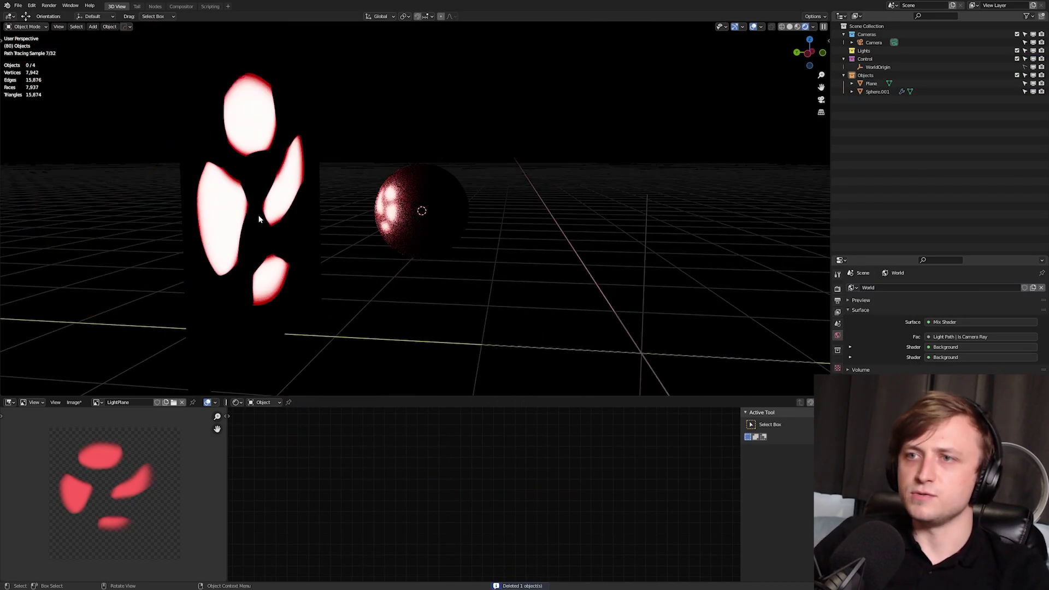
Select the painted plane and set its material's Emission Strength to 100
{"action": "left_click", "coordinate": [259, 220]}
{"action": "scroll", "coordinate": [259, 219], "scroll_direction": "up", "scroll_amount": 3}
{"action": "middle_click_drag", "start_coordinate": [511, 574], "coordinate": [556, 513]}
{"action": "left_click", "coordinate": [557, 513]}
{"action": "type", "text": "100"}
{"action": "key", "text": "Return"}
{"action": "middle_click_drag", "start_coordinate": [319, 272], "coordinate": [222, 217]}
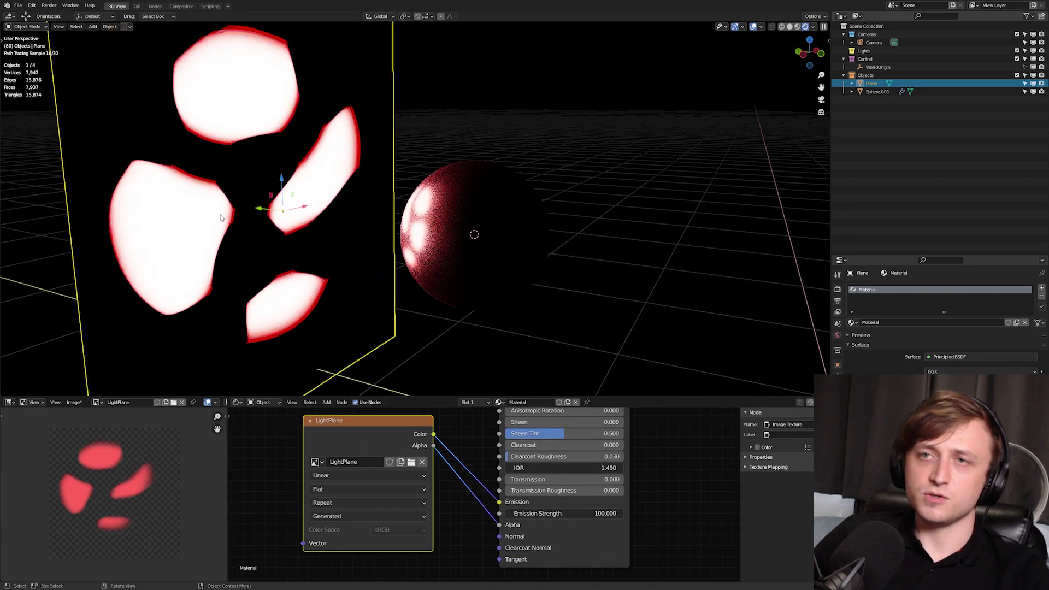
In Texture Paint mode, set the brush to blue with Mix blending and paint patches in the plane's upper-left and upper-right corners
{"action": "left_click", "coordinate": [27, 26]}
{"action": "left_click", "coordinate": [25, 91]}
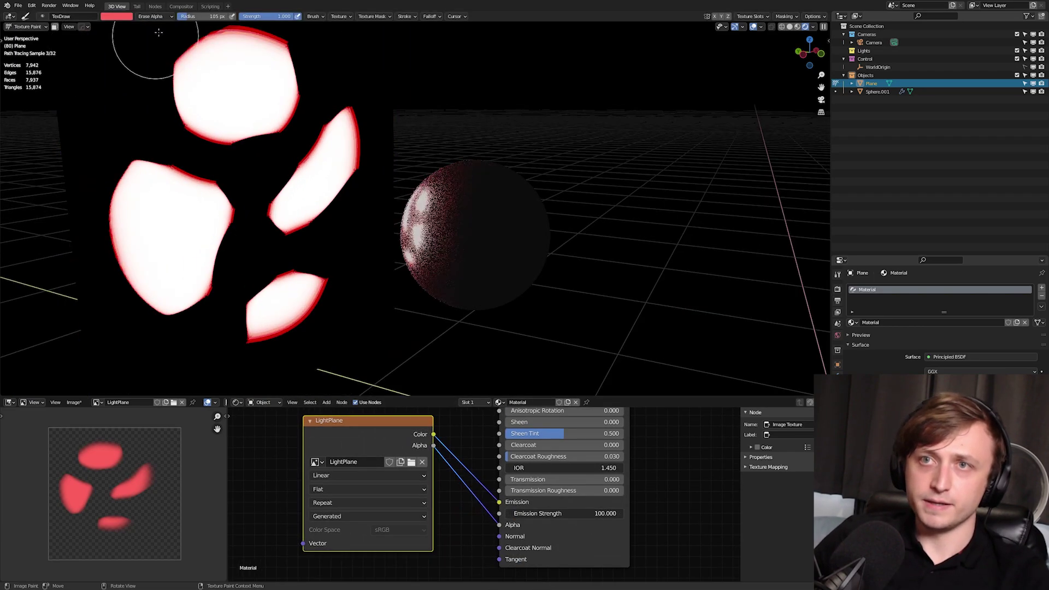
{"action": "left_click", "coordinate": [117, 16]}
{"action": "mouse_move", "coordinate": [238, 158]}
{"action": "middle_mouse_down"}
{"action": "mouse_move", "coordinate": [265, 184]}
{"action": "mouse_move", "coordinate": [246, 186]}
{"action": "middle_mouse_up"}
{"action": "key", "text": "z"}
{"action": "left_click", "coordinate": [142, 17]}
{"action": "left_click", "coordinate": [142, 26]}
{"action": "left_click_drag", "start_coordinate": [160, 119], "coordinate": [171, 111]}
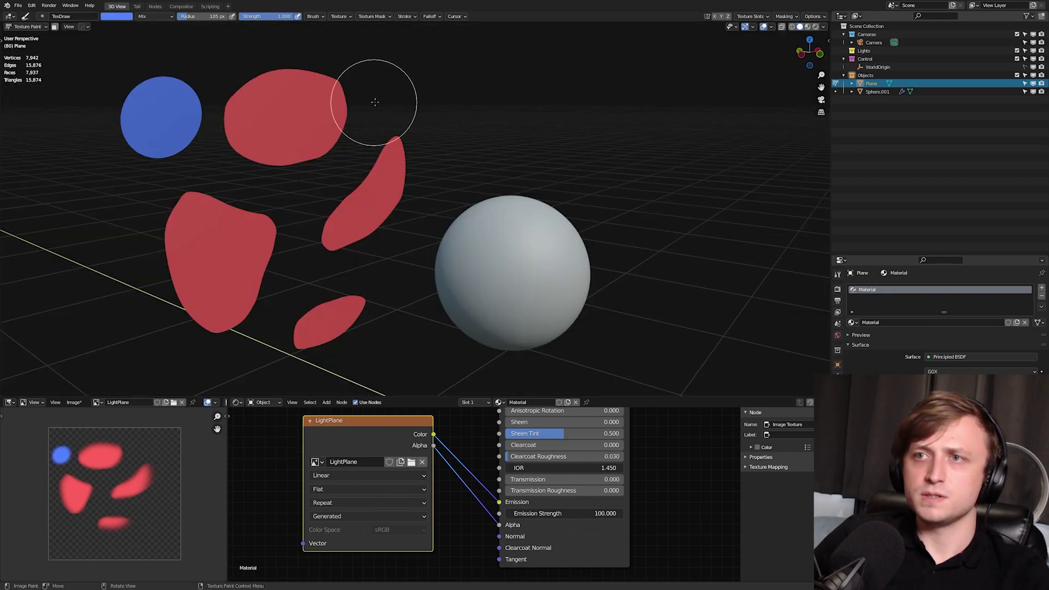
{"action": "left_click_drag", "start_coordinate": [381, 100], "coordinate": [391, 90]}
Check the blue patches in Rendered shading, and paint two more in the plane's lower-left and lower-right corners
{"action": "middle_click_drag", "start_coordinate": [328, 192], "coordinate": [345, 176]}
{"action": "key", "text": "z"}
{"action": "left_click", "coordinate": [441, 129]}
{"action": "middle_click_drag", "start_coordinate": [411, 178], "coordinate": [409, 180]}
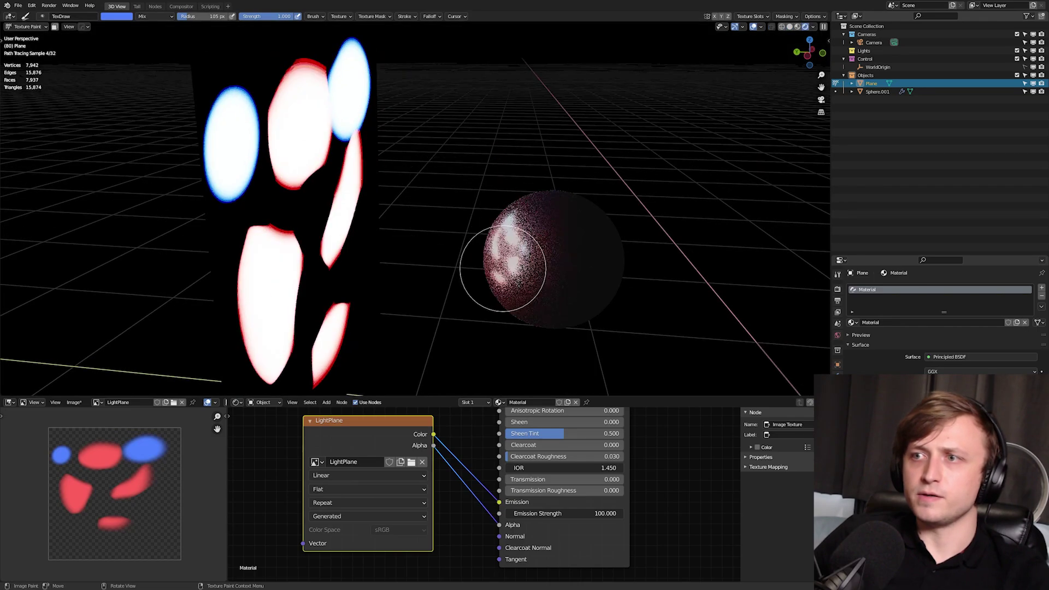
{"action": "middle_click_drag", "start_coordinate": [663, 293], "coordinate": [598, 241]}
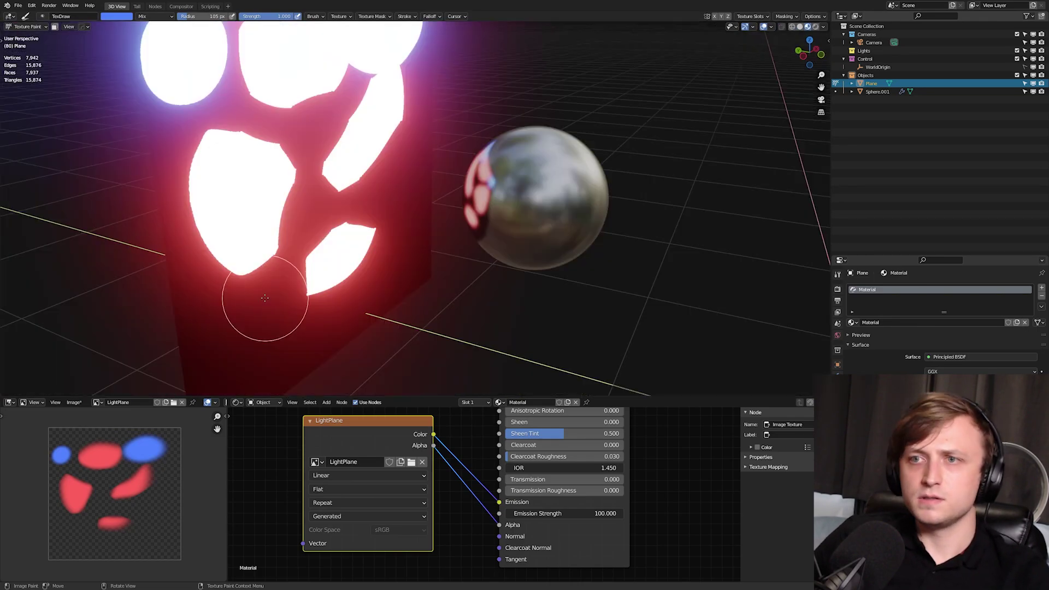
{"action": "left_click_drag", "start_coordinate": [259, 307], "coordinate": [238, 334]}
{"action": "middle_click_drag", "start_coordinate": [379, 283], "coordinate": [383, 270]}
{"action": "left_click_drag", "start_coordinate": [410, 253], "coordinate": [427, 257]}
Return to Rendered shading and examine the red and blue light reflected on the sphere up close
{"action": "key", "text": "z"}
{"action": "mouse_move", "coordinate": [371, 262]}
{"action": "middle_mouse_down"}
{"action": "mouse_move", "coordinate": [438, 274]}
{"action": "mouse_move", "coordinate": [417, 265]}
{"action": "middle_mouse_up"}
{"action": "left_click", "coordinate": [437, 241]}
{"action": "scroll", "coordinate": [539, 291], "scroll_direction": "up", "scroll_amount": 1}
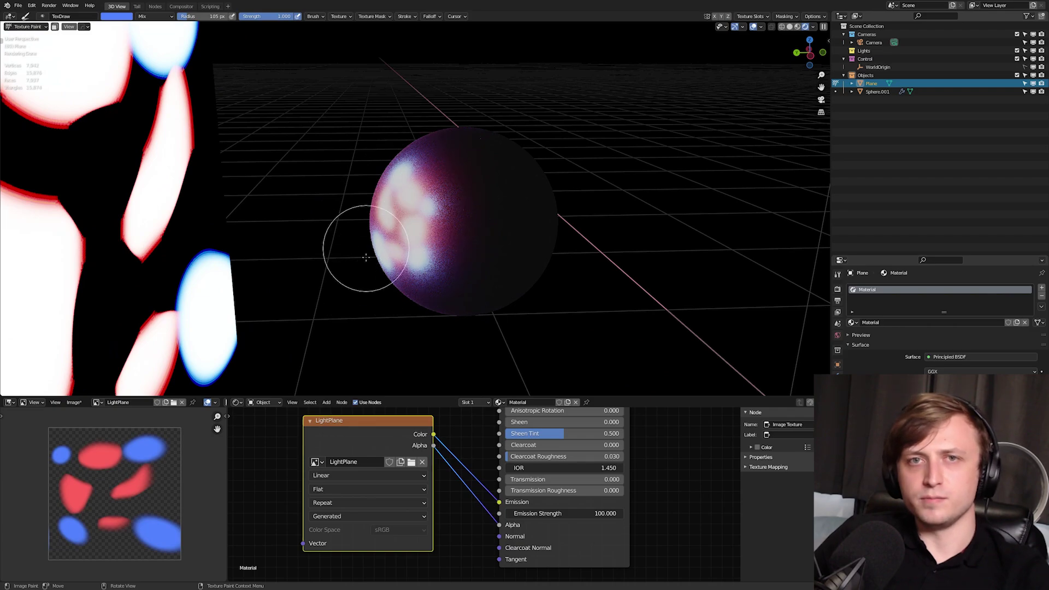
{"action": "scroll", "coordinate": [464, 281], "scroll_direction": "up", "scroll_amount": 2}
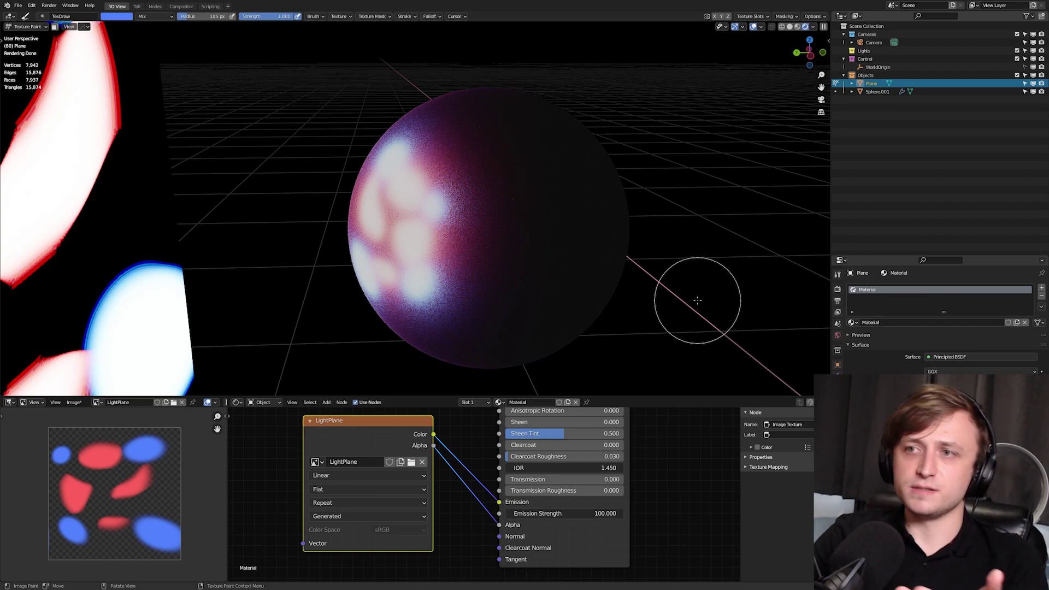
Return the plane to Object Mode and turn off Camera in its Ray Visibility settings
{"action": "mouse_move", "coordinate": [698, 300]}
{"action": "middle_mouse_down"}
{"action": "mouse_move", "coordinate": [317, 232]}
{"action": "mouse_move", "coordinate": [187, 129]}
{"action": "middle_mouse_up"}
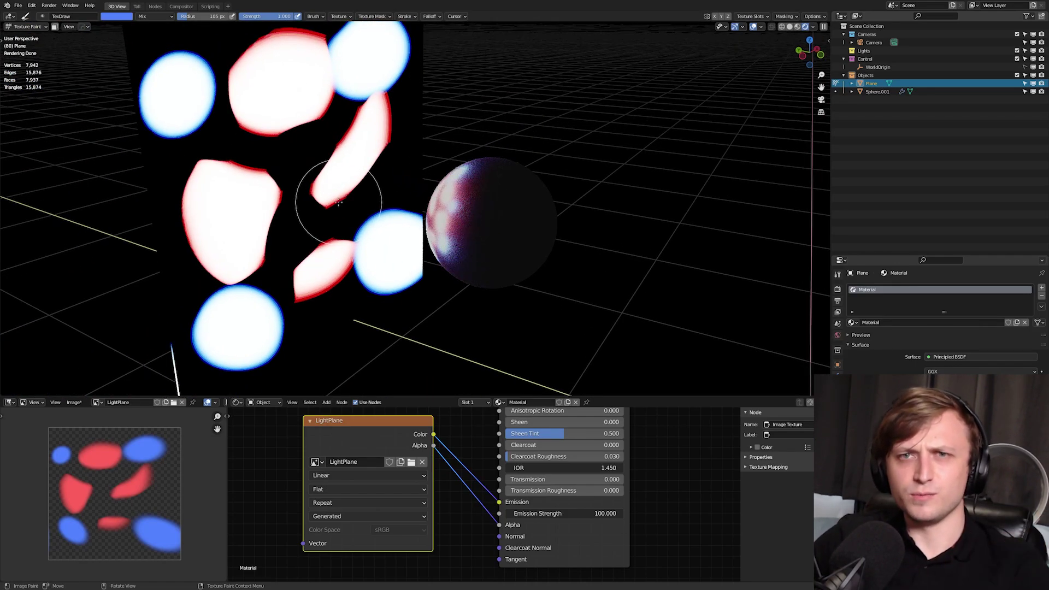
{"action": "left_click", "coordinate": [28, 26]}
{"action": "left_click", "coordinate": [22, 36]}
{"action": "middle_click_drag", "start_coordinate": [317, 180], "coordinate": [349, 210]}
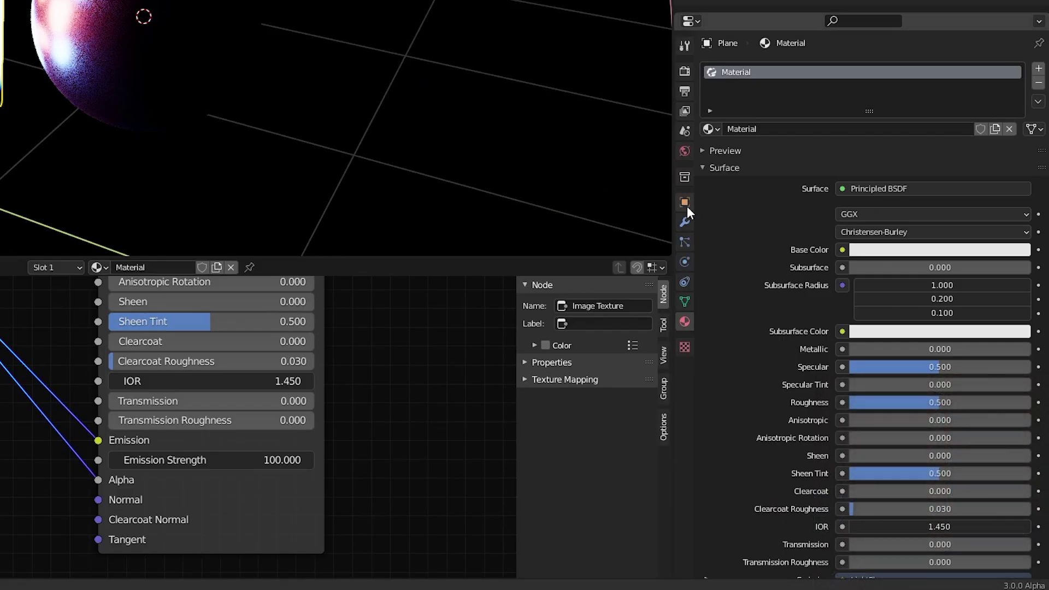
{"action": "left_click", "coordinate": [686, 203]}
{"action": "scroll", "coordinate": [840, 242], "scroll_direction": "down", "scroll_amount": 3}
{"action": "scroll", "coordinate": [840, 242], "scroll_direction": "down", "scroll_amount": 3}
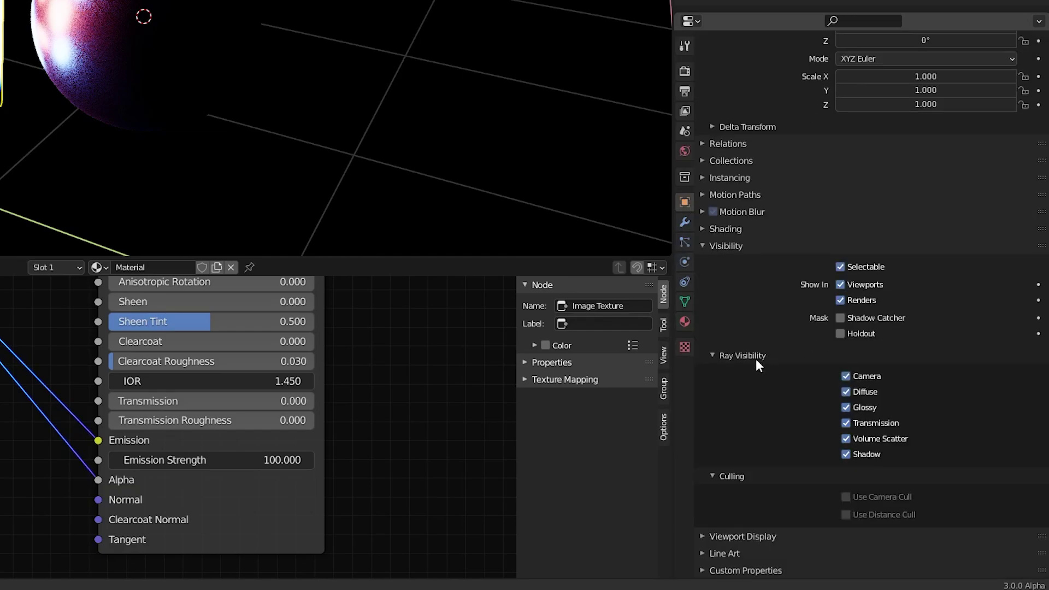
{"action": "left_click", "coordinate": [845, 377]}
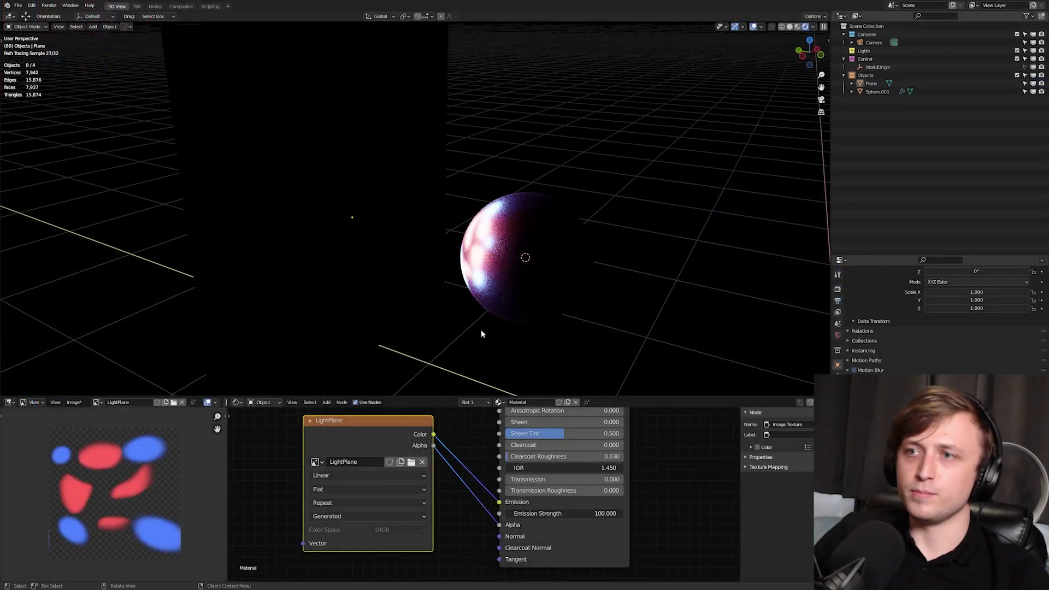
Hide the viewport overlays and examine the sphere lit by the camera-invisible plane from several angles
{"action": "key", "text": "alt+shift+z"}
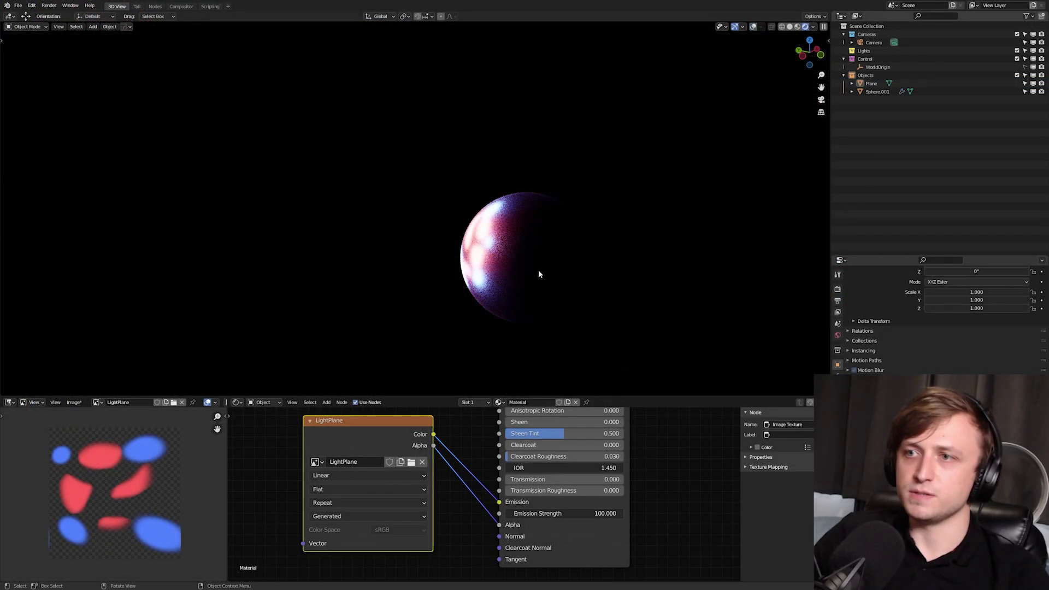
{"action": "middle_click_drag", "start_coordinate": [566, 276], "coordinate": [528, 271]}
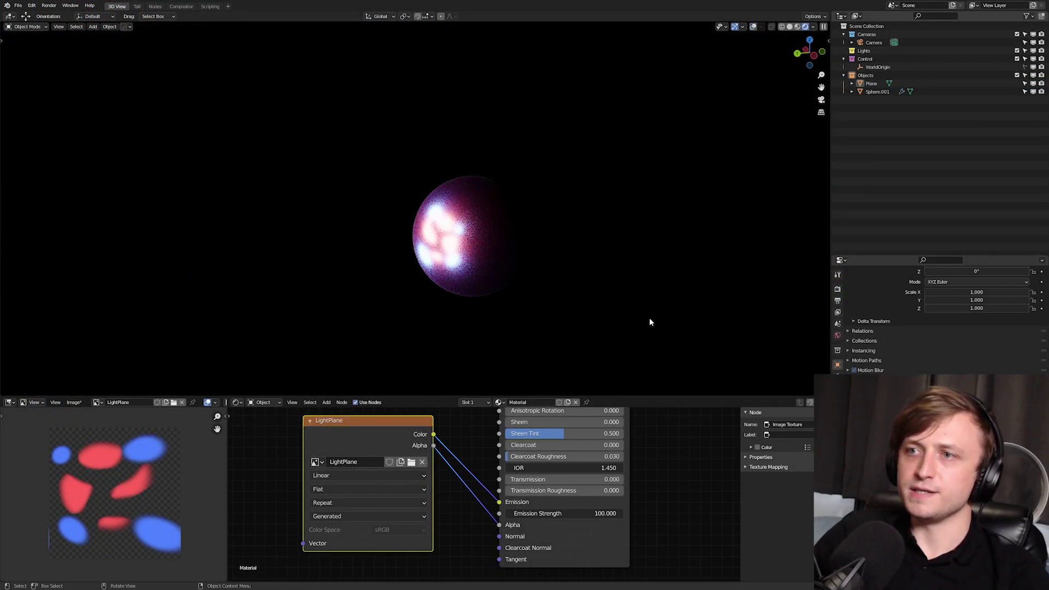
{"action": "middle_click_drag", "start_coordinate": [604, 320], "coordinate": [592, 269]}
{"action": "scroll", "coordinate": [592, 269], "scroll_direction": "up", "scroll_amount": 4}
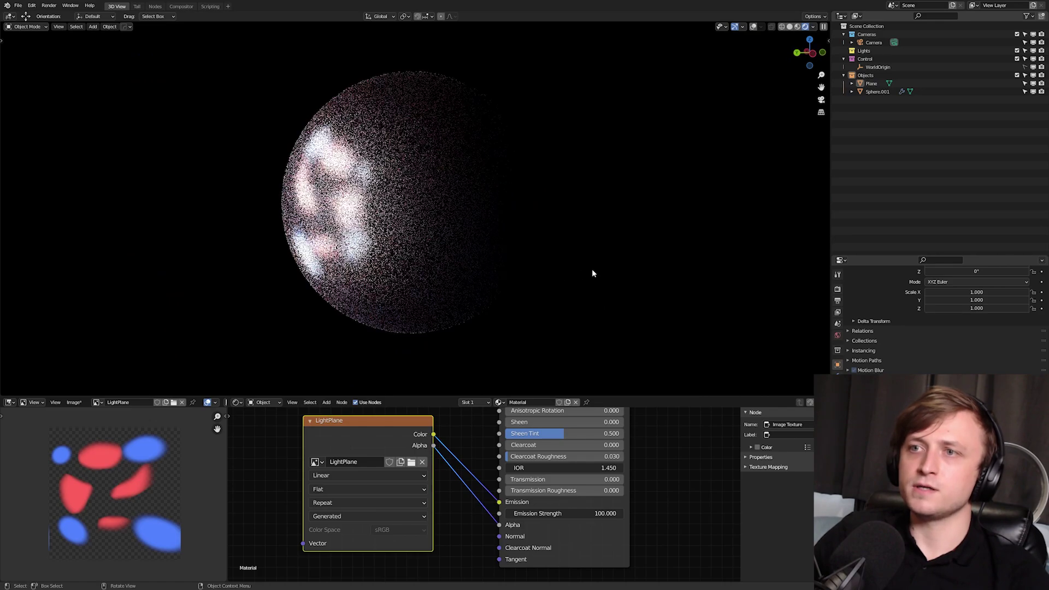
Duplicate the light plane, place the copy above the sphere and tilt it down towards the sphere
{"action": "left_click", "coordinate": [312, 263]}
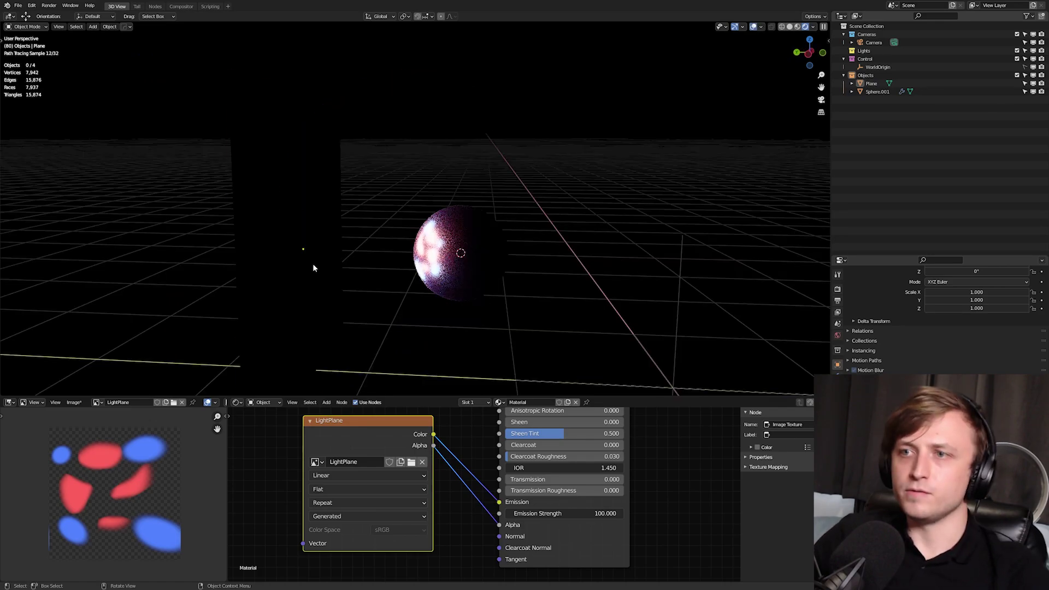
{"action": "key", "text": "shift+d"}
{"action": "left_click", "coordinate": [479, 174]}
{"action": "key", "text": "r"}
{"action": "left_click", "coordinate": [509, 300]}
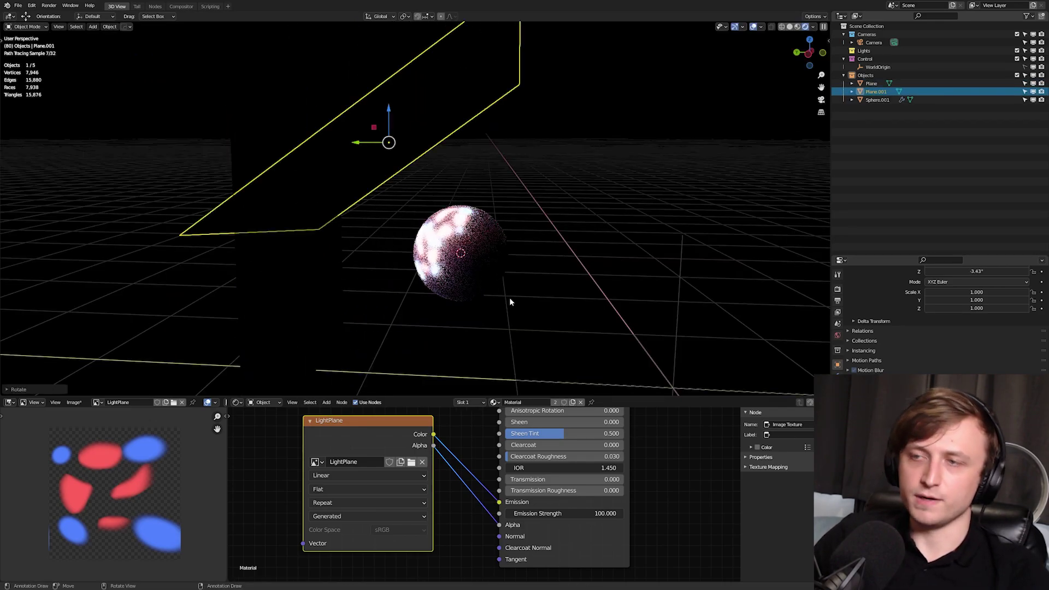
Duplicate the tilted plane to light the sphere's upper far side, and check the lighting with overlays hidden
{"action": "key", "text": "shift+d"}
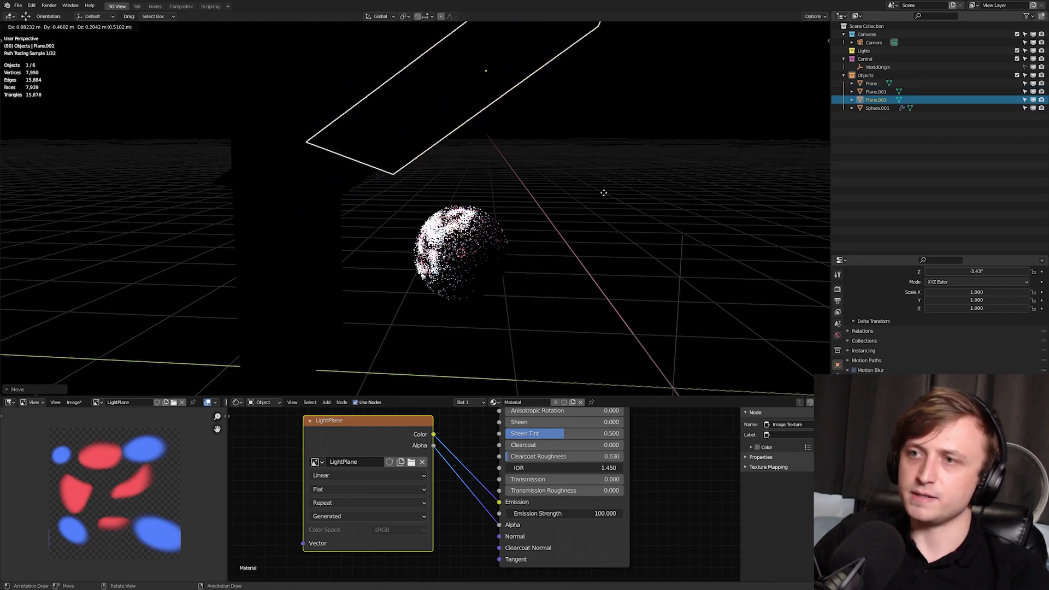
{"action": "left_click", "coordinate": [526, 244]}
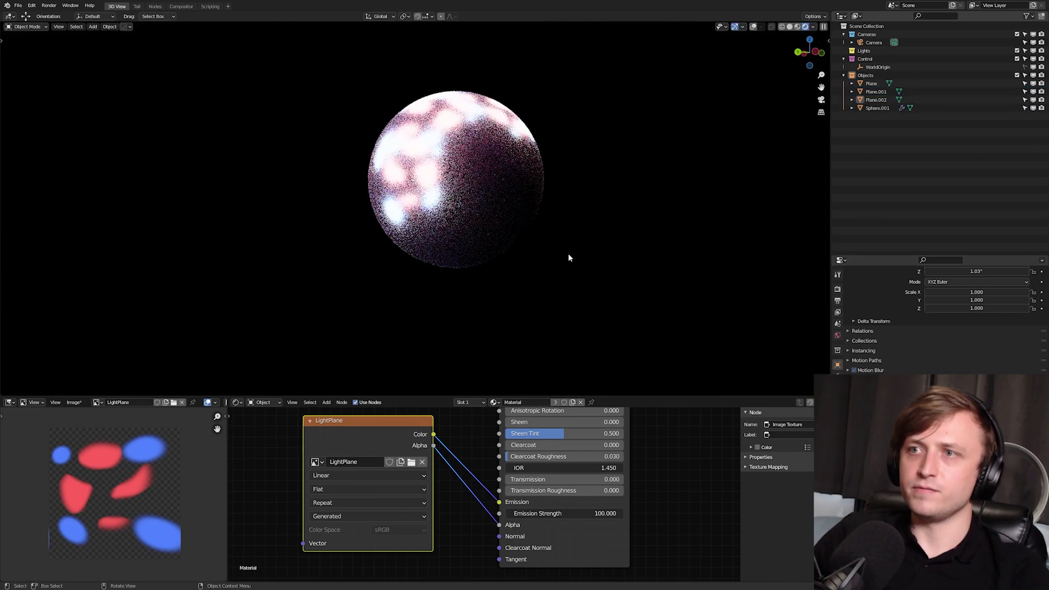
{"action": "middle_click_drag", "start_coordinate": [569, 258], "coordinate": [548, 317]}
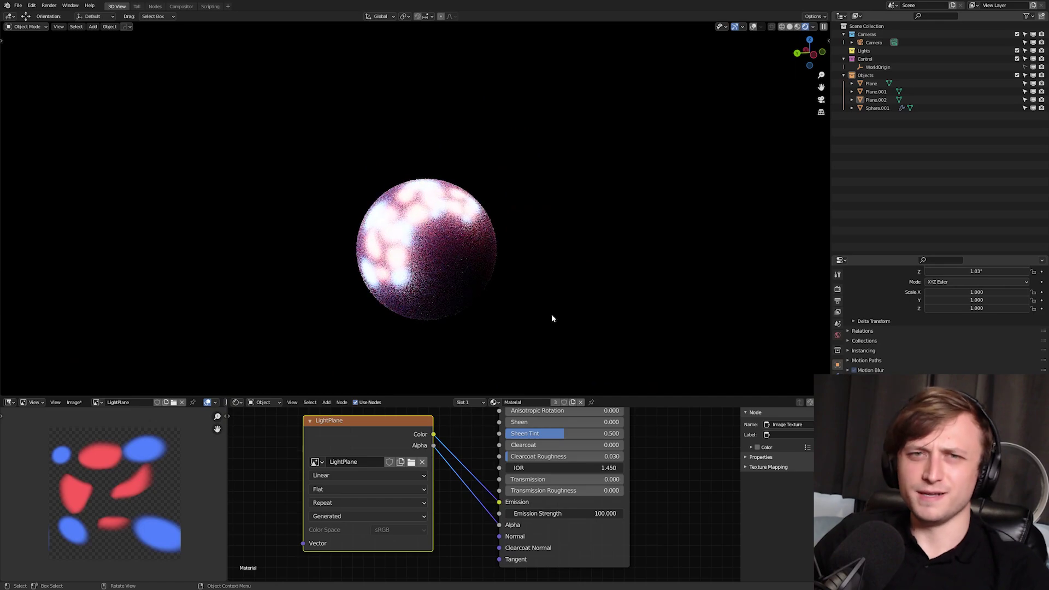
{"action": "scroll", "coordinate": [553, 318], "scroll_direction": "down", "scroll_amount": 1}
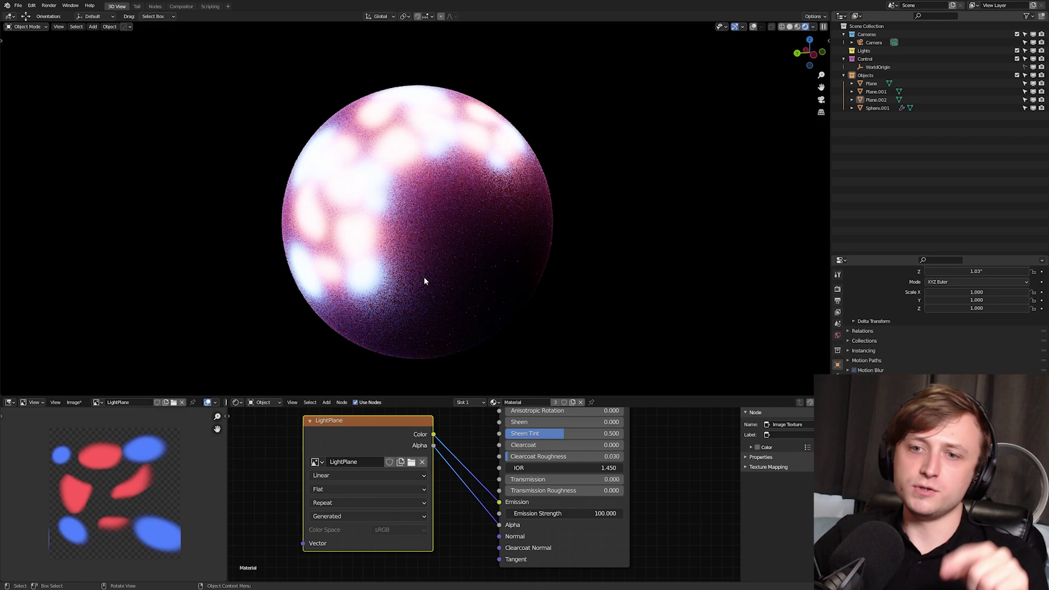
Pack the painted LightPlane image into the blend file
{"action": "middle_click_drag", "start_coordinate": [138, 473], "coordinate": [142, 465]}
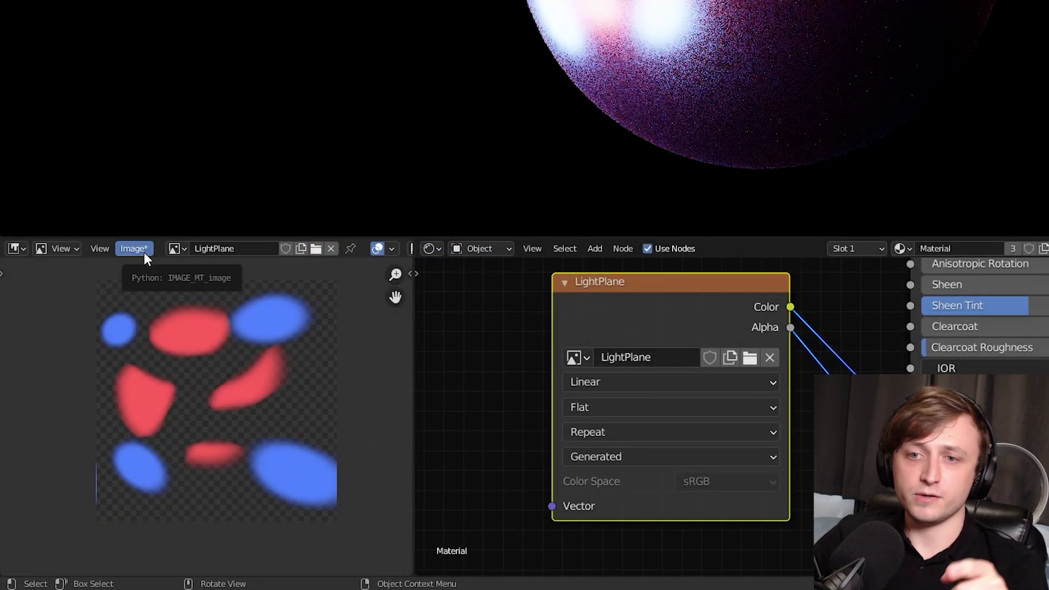
{"action": "left_click", "coordinate": [79, 403]}
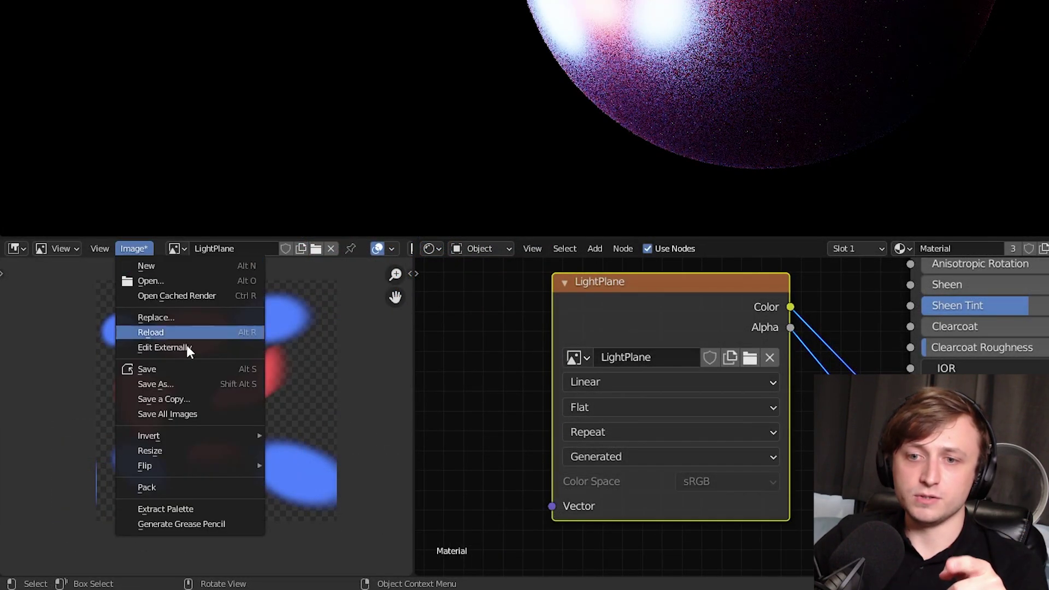
{"action": "left_click", "coordinate": [191, 487]}
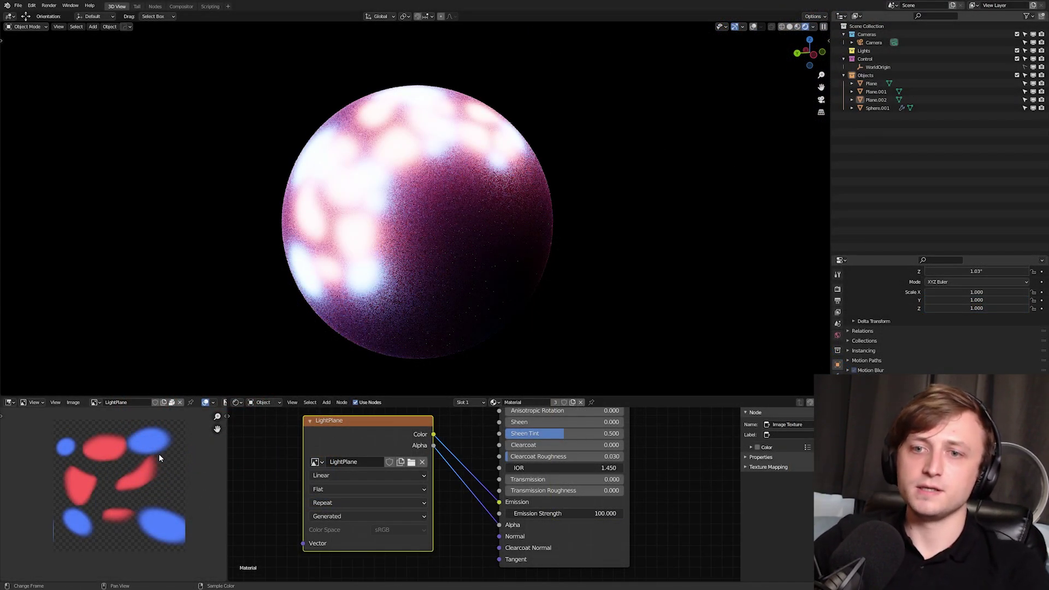
{"action": "left_click", "coordinate": [74, 403]}
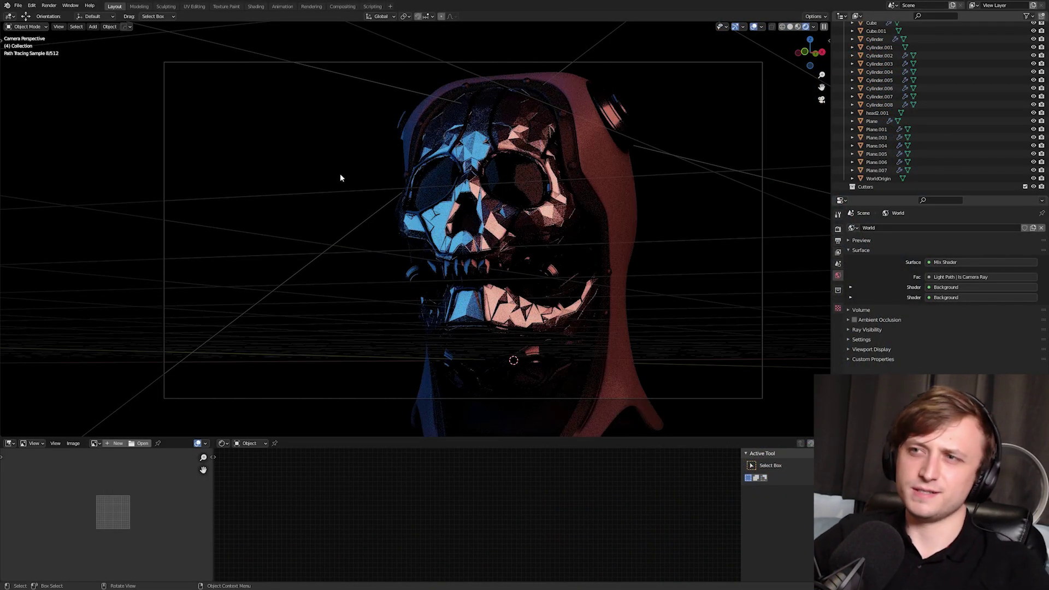
In the skull scene, switch the viewport to Solid shading, add a mesh plane and place it beside the head
{"action": "key", "text": "KP_0"}
{"action": "middle_click_drag", "start_coordinate": [415, 248], "coordinate": [383, 233]}
{"action": "key", "text": "KP_0"}
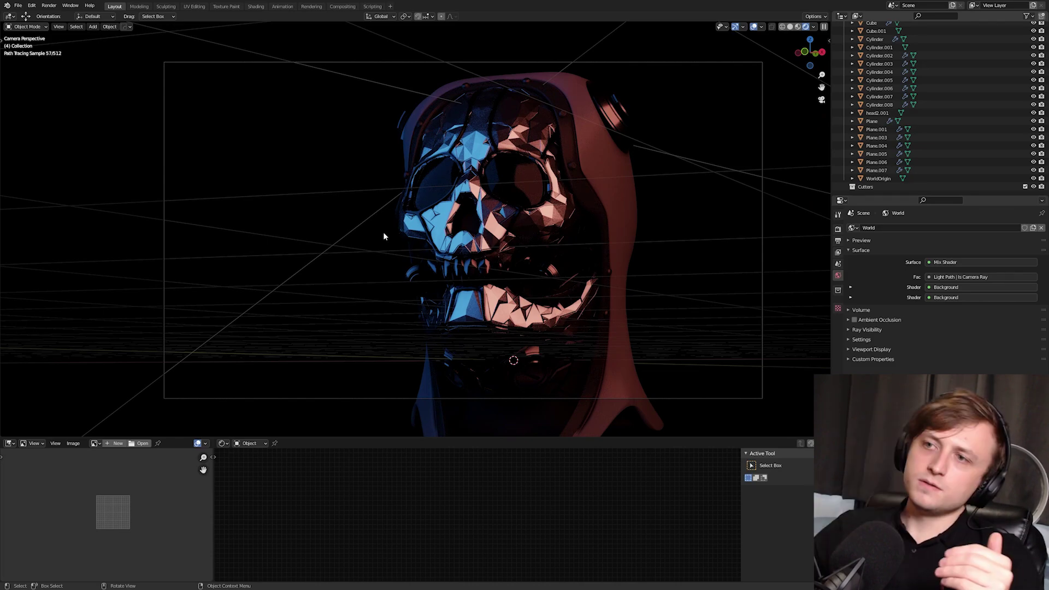
{"action": "scroll", "coordinate": [423, 168], "scroll_direction": "up", "scroll_amount": 2}
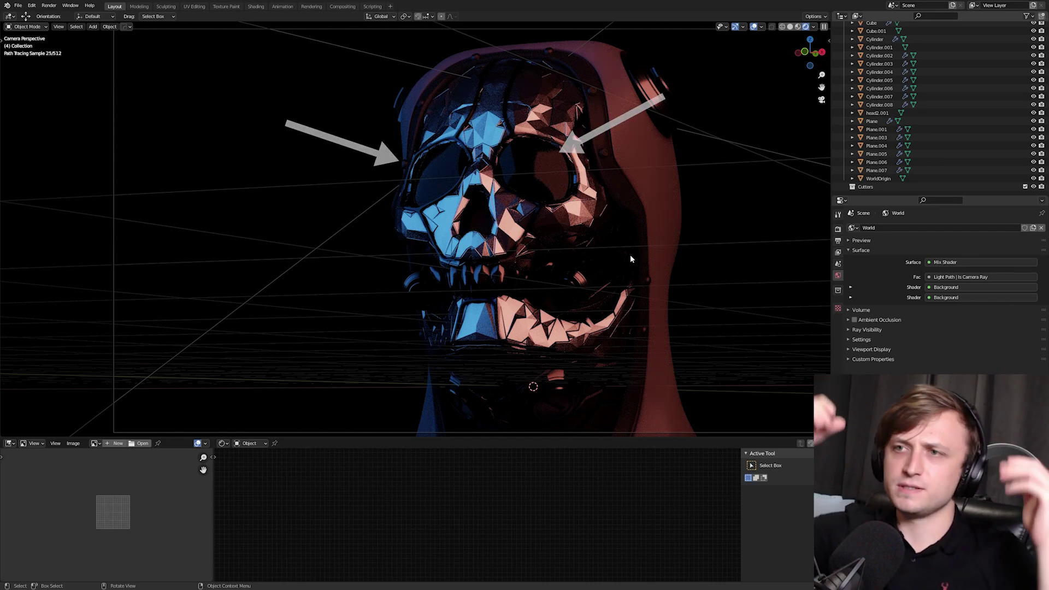
{"action": "key", "text": "z"}
{"action": "left_click", "coordinate": [504, 203]}
{"action": "middle_click_drag", "start_coordinate": [376, 189], "coordinate": [386, 213]}
{"action": "key", "text": "shift+a"}
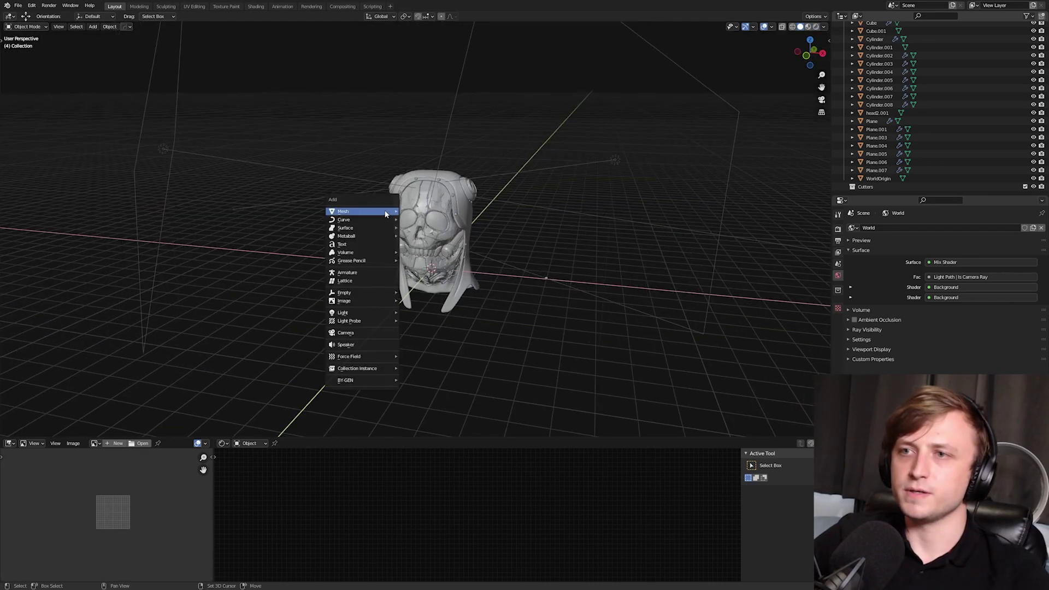
{"action": "left_click", "coordinate": [411, 219]}
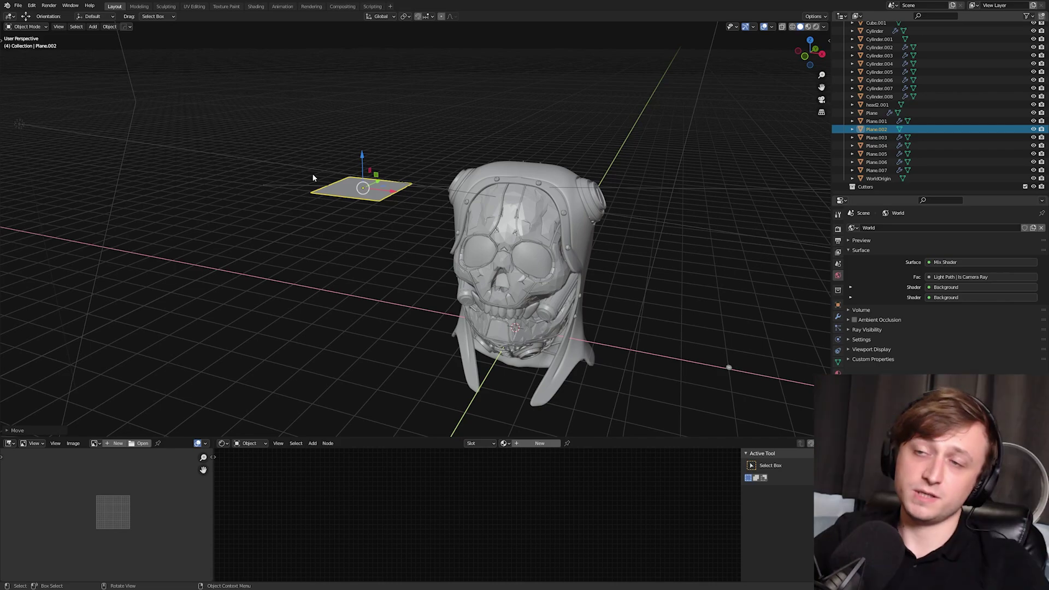
Rotate the new plane upright, move it nearer the skull and scale it up
{"action": "key", "text": "r"}
{"action": "left_click", "coordinate": [424, 247]}
{"action": "middle_click_drag", "start_coordinate": [425, 247], "coordinate": [410, 336]}
{"action": "key", "text": "r"}
{"action": "left_click", "coordinate": [503, 240]}
{"action": "key", "text": "g"}
{"action": "left_click", "coordinate": [478, 354]}
{"action": "key", "text": "s"}
{"action": "left_click", "coordinate": [525, 365]}
Adjust the plane's rotation so that it faces the skull at an angle
{"action": "middle_click_drag", "start_coordinate": [526, 365], "coordinate": [557, 207]}
{"action": "key", "text": "r"}
{"action": "left_click", "coordinate": [561, 255]}
{"action": "key", "text": "r"}
{"action": "left_click", "coordinate": [540, 290]}
Create a new material on the plane beside the skull
{"action": "scroll", "coordinate": [558, 208], "scroll_direction": "up", "scroll_amount": 2}
{"action": "left_click", "coordinate": [837, 373]}
{"action": "left_click", "coordinate": [904, 264]}
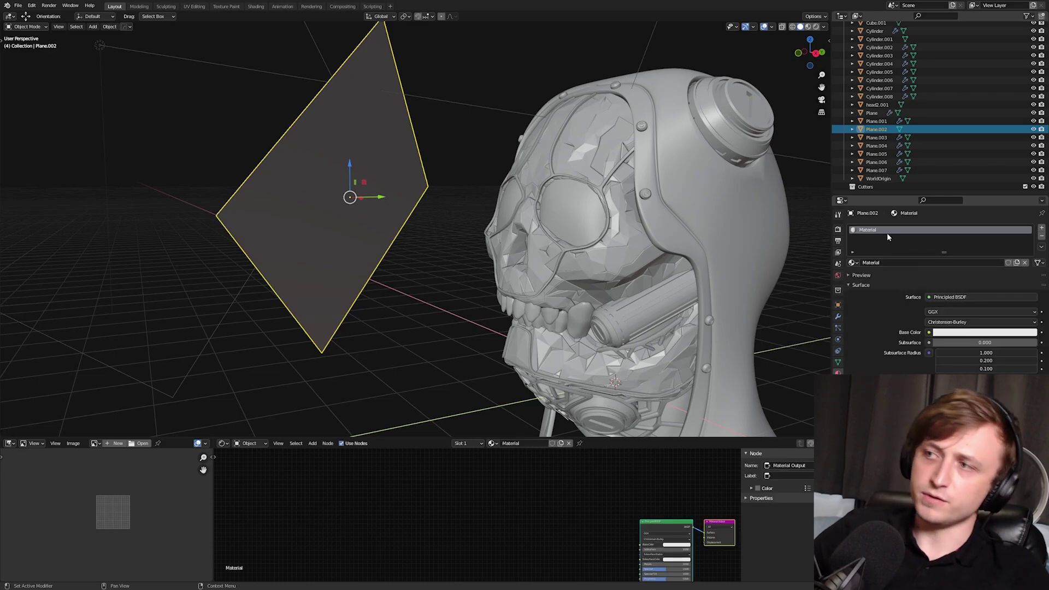
Rename the plane's new material to StudioLight
{"action": "double_click", "coordinate": [887, 232]}
{"action": "type", "text": "StudioLig"}
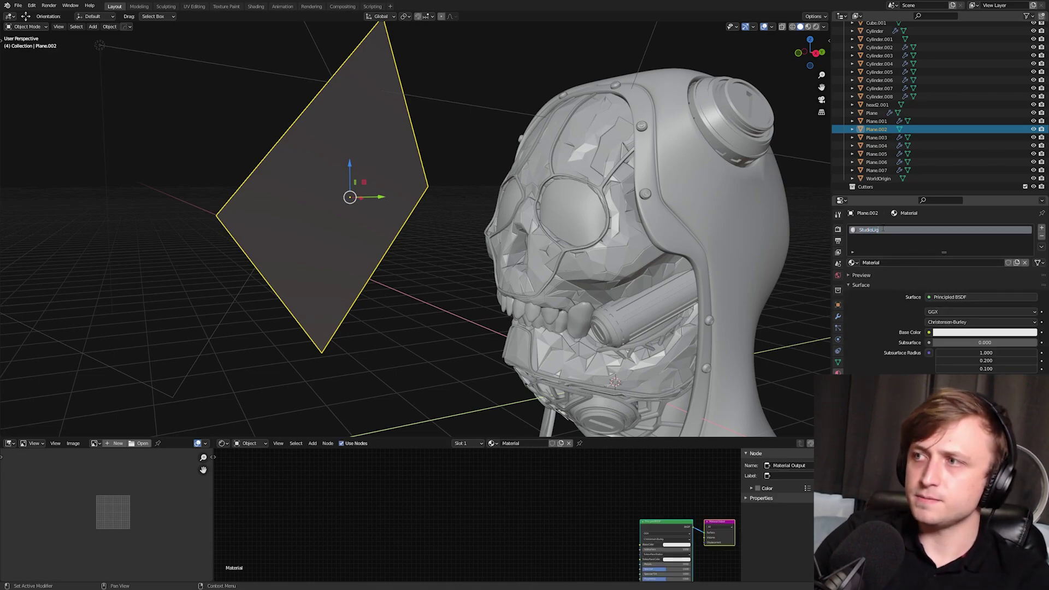
{"action": "type", "text": "ht"}
{"action": "key", "text": "Return"}
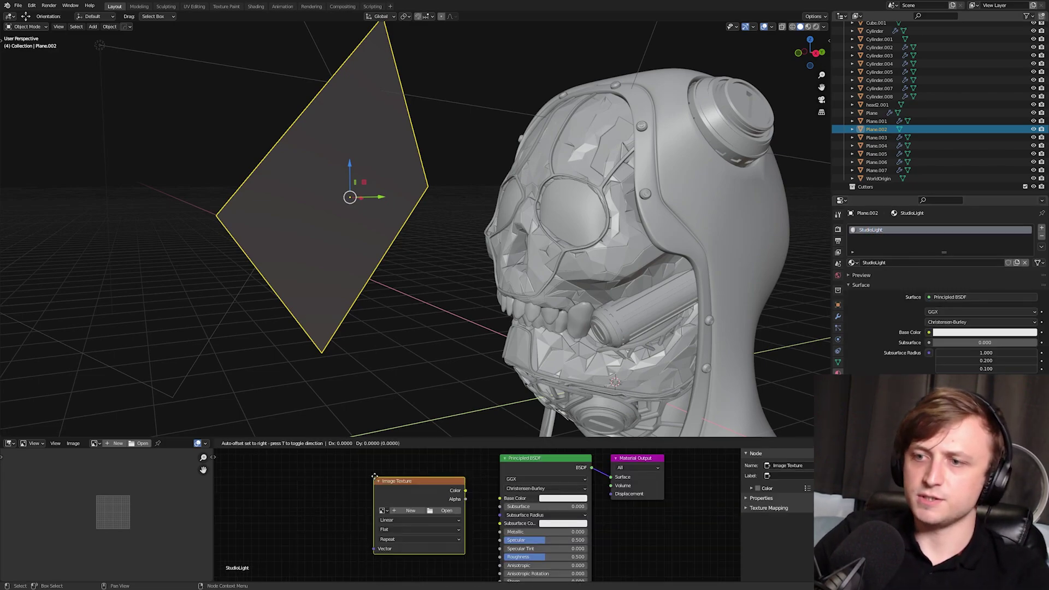
Create a blank 1024 px image named StudioLight with a fully transparent colour
{"action": "type", "text": "StudioLight"}
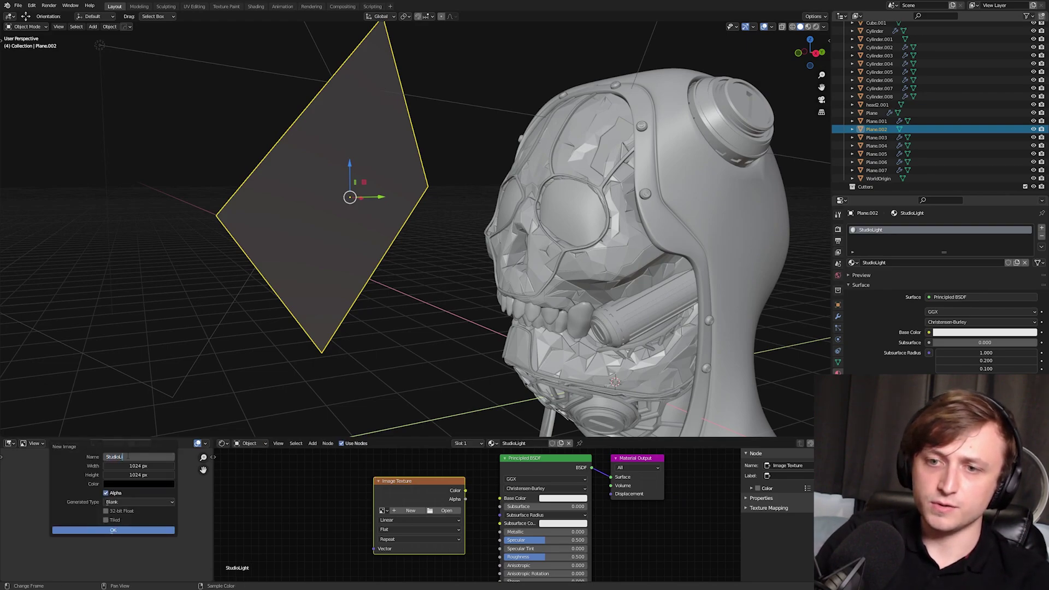
{"action": "left_click", "coordinate": [150, 485]}
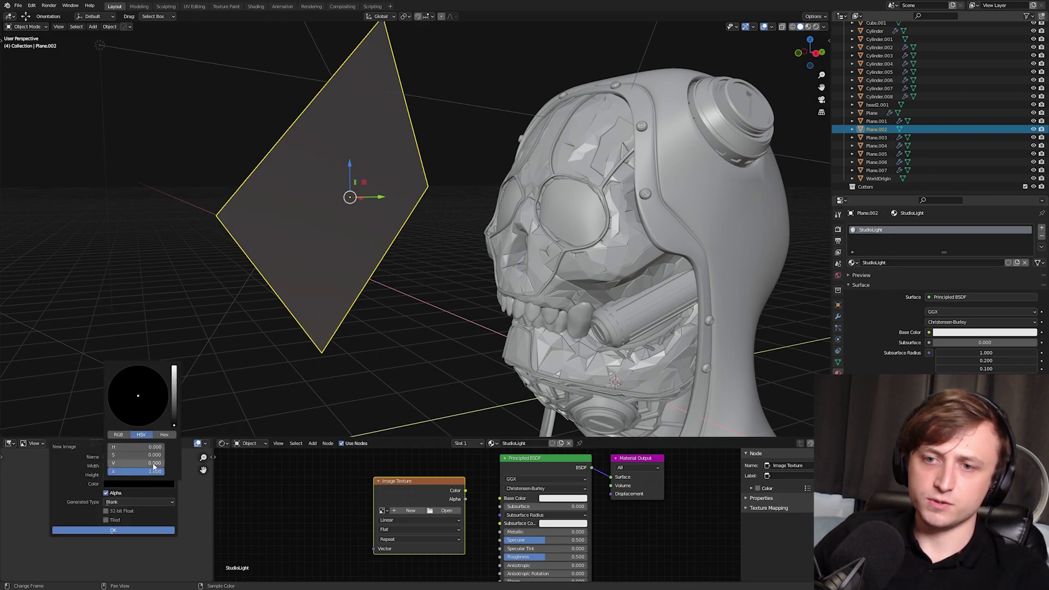
{"action": "left_click", "coordinate": [113, 530]}
Load the StudioLight image into the Image Texture node and connect Color to Emission and Alpha to Alpha
{"action": "scroll", "coordinate": [383, 511], "scroll_direction": "up", "scroll_amount": 2}
{"action": "left_click", "coordinate": [357, 510]}
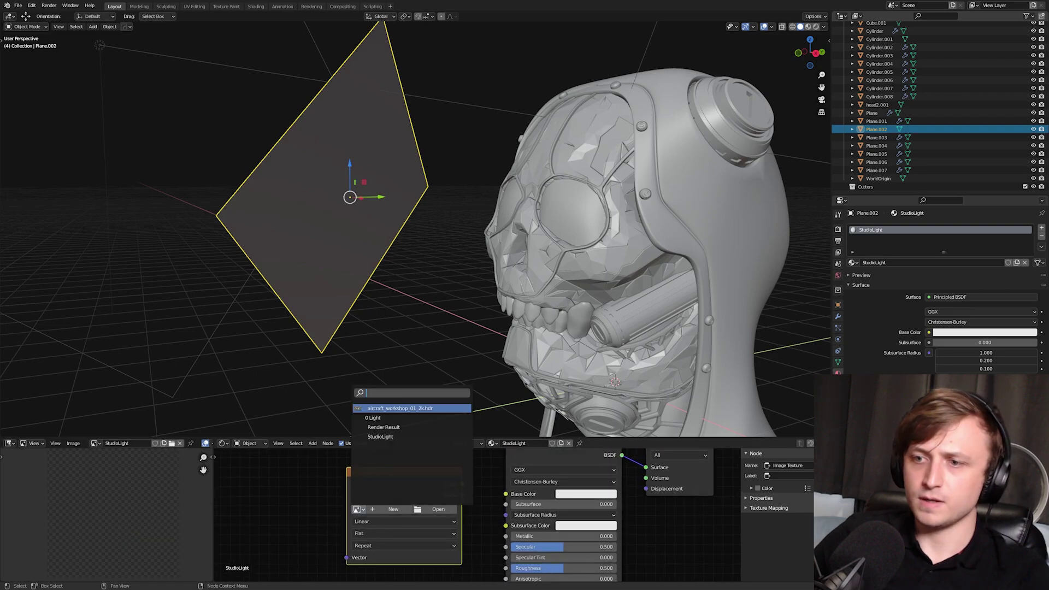
{"action": "left_click", "coordinate": [380, 437]}
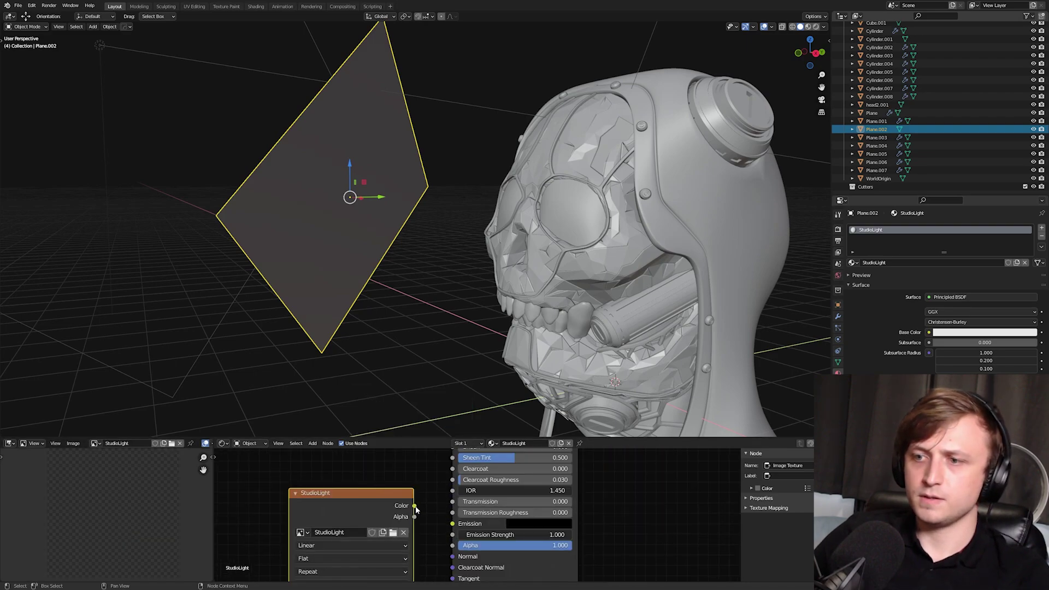
{"action": "mouse_move", "coordinate": [415, 505]}
{"action": "left_mouse_down"}
{"action": "mouse_move", "coordinate": [452, 524]}
{"action": "mouse_move", "coordinate": [453, 545]}
{"action": "left_mouse_up"}
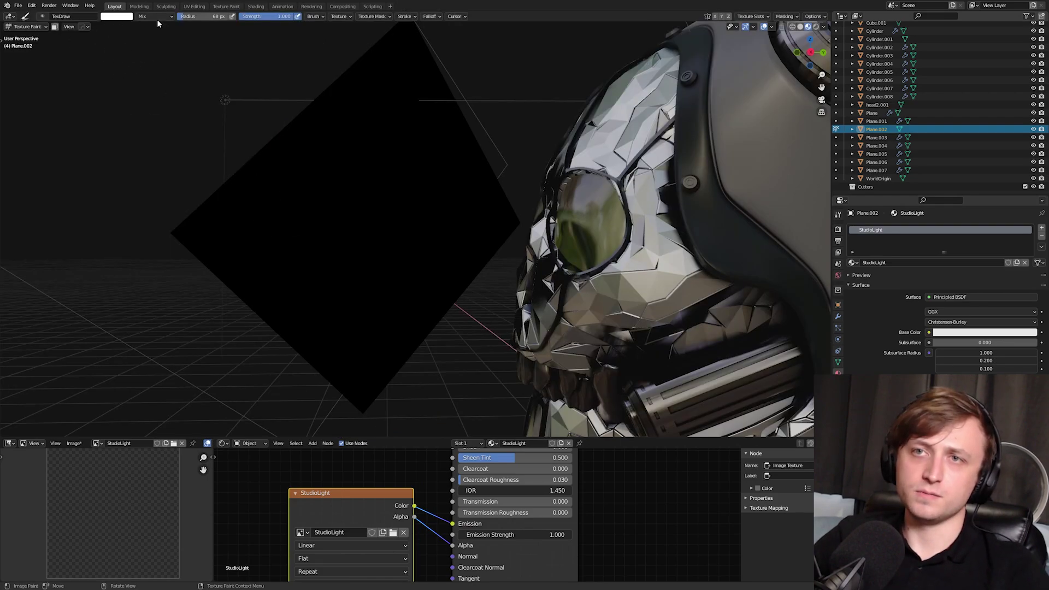
Paint four white dots on the plane in Texture Paint mode with the 68 px brush
{"action": "middle_click_drag", "start_coordinate": [297, 213], "coordinate": [295, 211]}
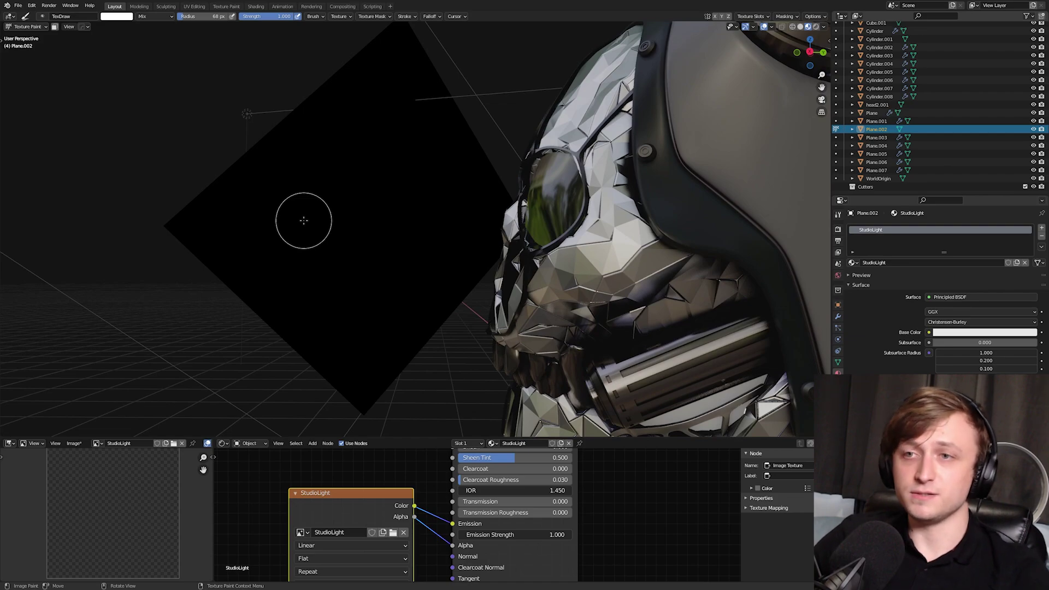
{"action": "left_click", "coordinate": [305, 223]}
{"action": "left_click", "coordinate": [378, 163]}
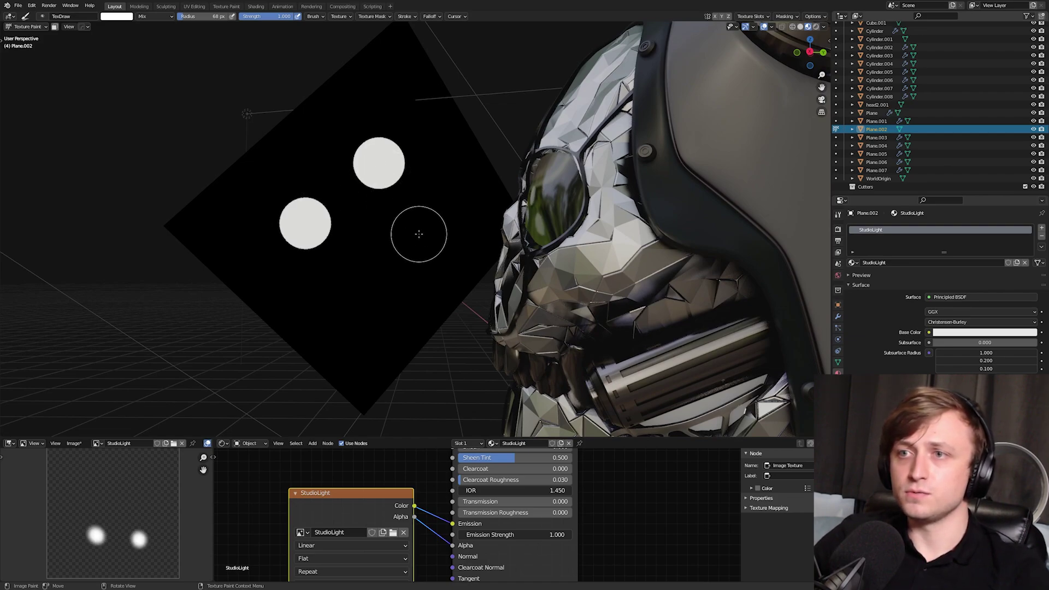
{"action": "left_click", "coordinate": [419, 234]}
{"action": "left_click", "coordinate": [359, 284]}
Return to Object Mode with Rendered shading and set the StudioLight material's emission strength to 50
{"action": "key", "text": "ctrl+Tab"}
{"action": "key", "text": "z"}
{"action": "mouse_move", "coordinate": [386, 291]}
{"action": "middle_mouse_down"}
{"action": "mouse_move", "coordinate": [413, 232]}
{"action": "mouse_move", "coordinate": [405, 239]}
{"action": "mouse_move", "coordinate": [425, 241]}
{"action": "middle_mouse_up"}
{"action": "left_click", "coordinate": [392, 206]}
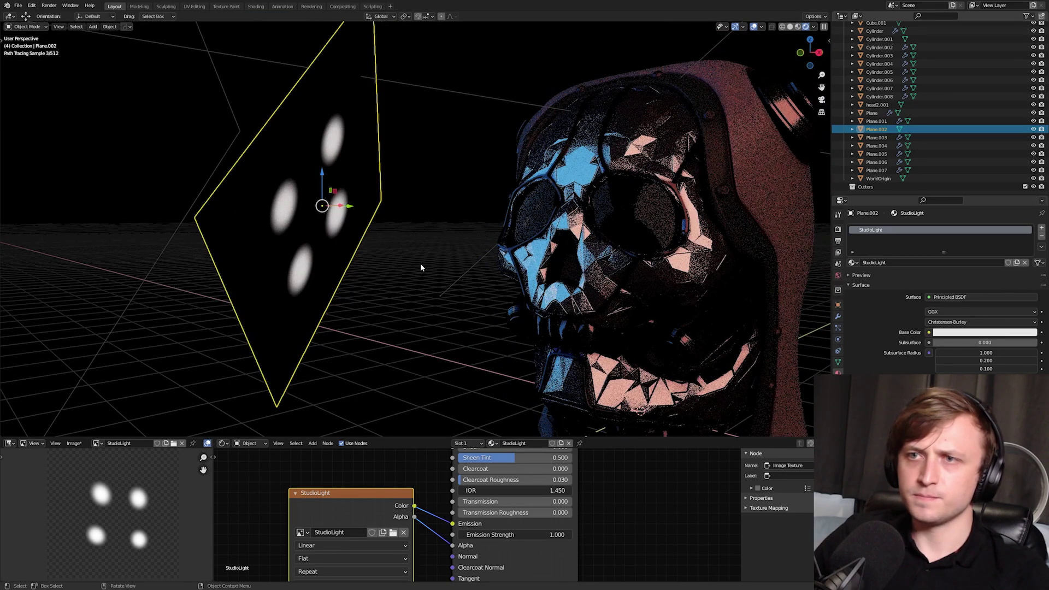
{"action": "double_click", "coordinate": [507, 536]}
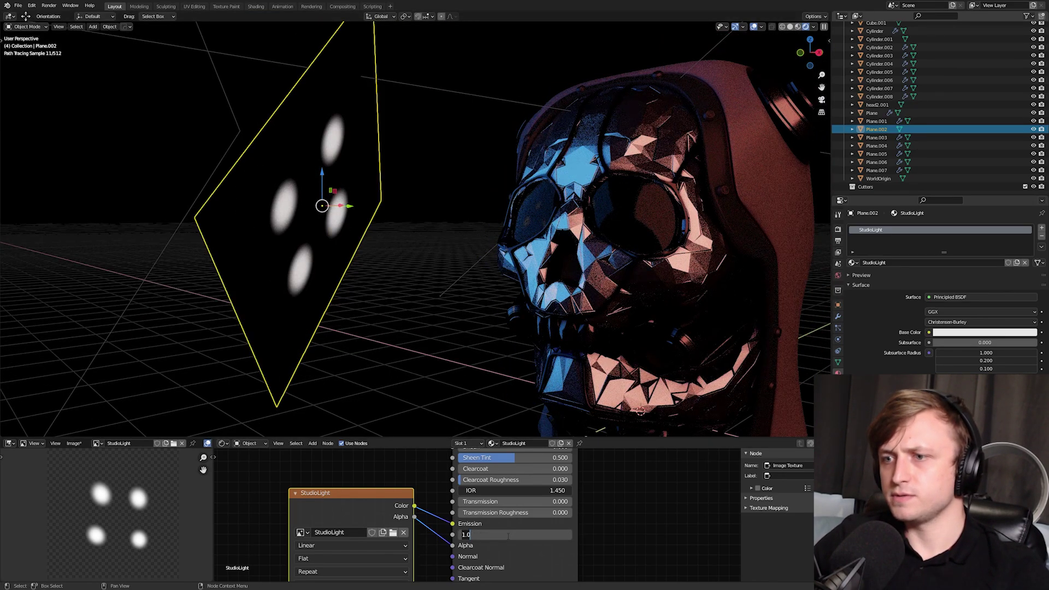
{"action": "type", "text": "50"}
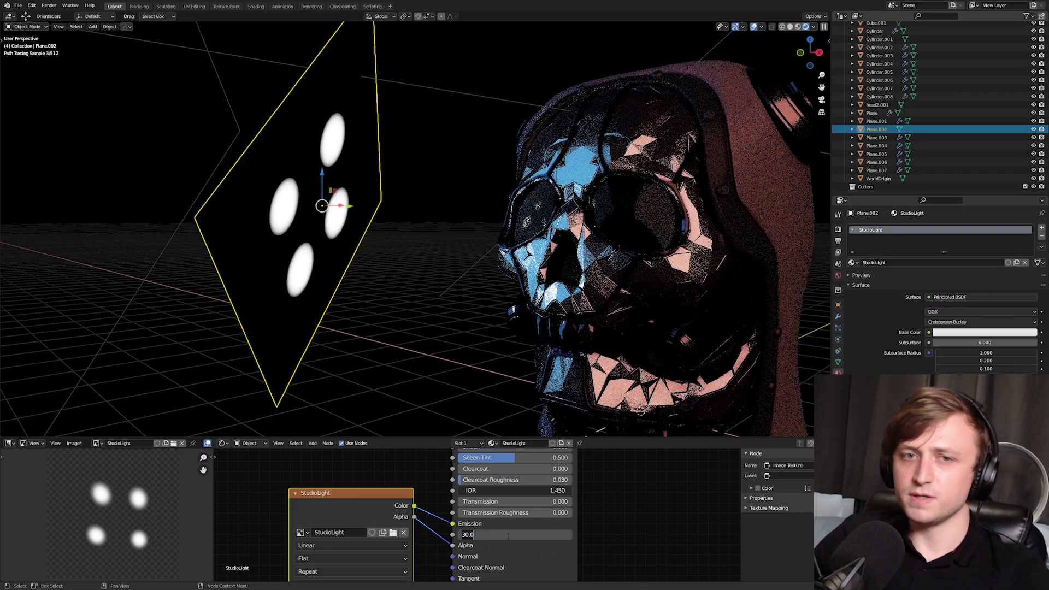
{"action": "key", "text": "Return"}
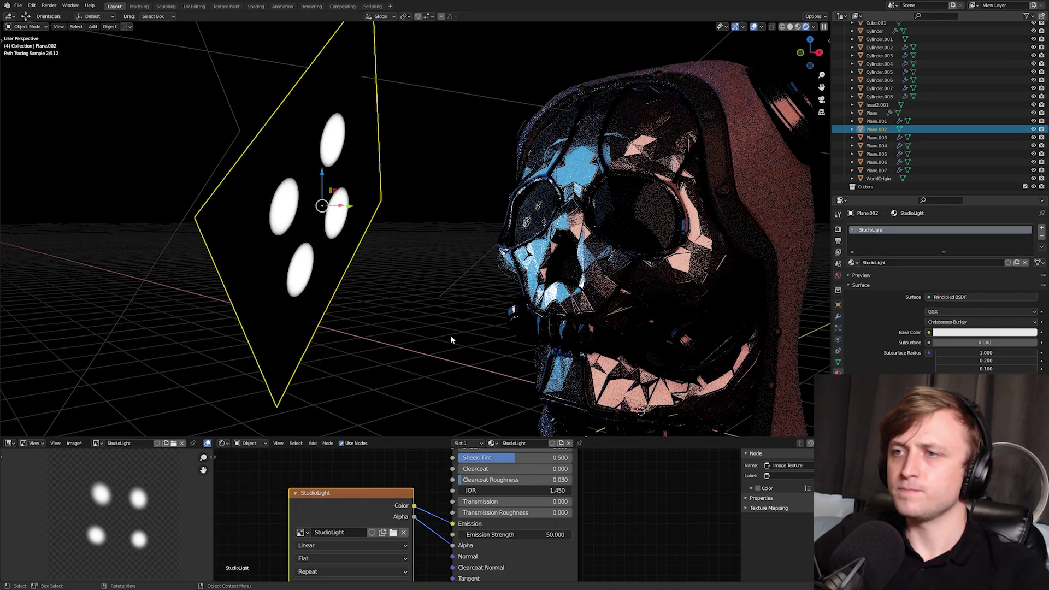
Reposition the light plane beside the skull while judging its reflections from the camera view
{"action": "key", "text": "KP_0"}
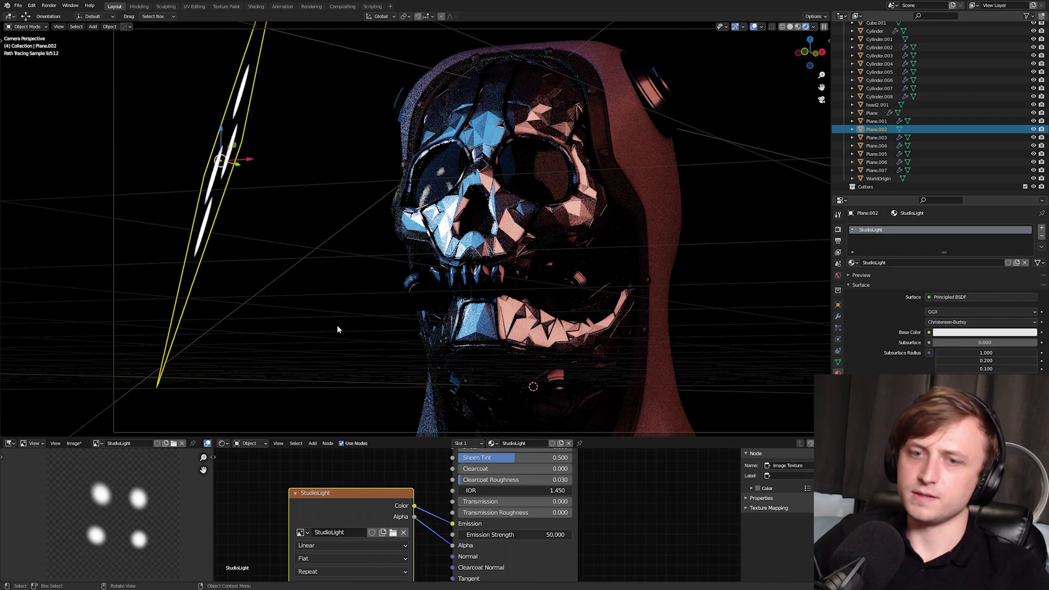
{"action": "key", "text": "g"}
{"action": "left_click", "coordinate": [356, 241]}
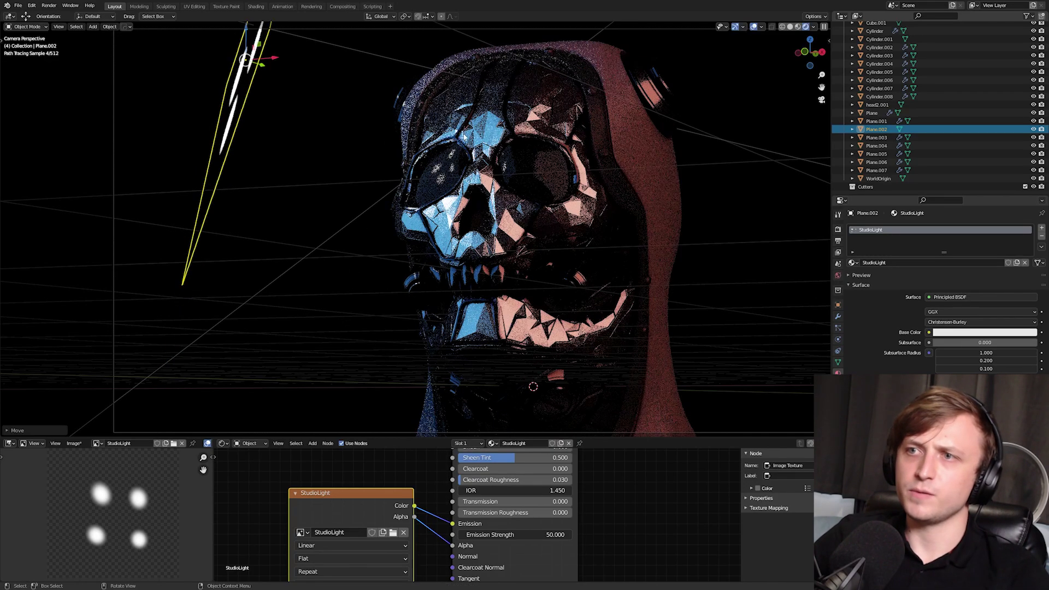
{"action": "key", "text": "g"}
{"action": "left_click", "coordinate": [431, 191]}
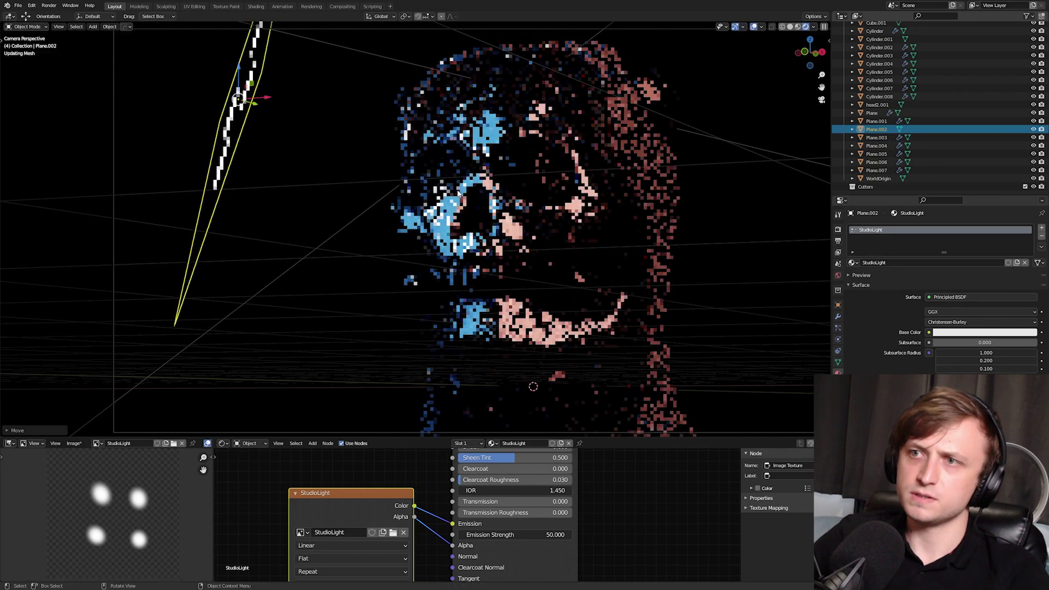
{"action": "middle_click_drag", "start_coordinate": [415, 186], "coordinate": [501, 241]}
{"action": "key", "text": "g"}
{"action": "left_click", "coordinate": [470, 245]}
Scale the light plane down slightly and set its emission strength to 200
{"action": "key", "text": "KP_Decimal"}
{"action": "key", "text": "KP_0"}
{"action": "key", "text": "s"}
{"action": "left_click", "coordinate": [439, 210]}
{"action": "left_click", "coordinate": [527, 534]}
{"action": "type", "text": "200"}
{"action": "key", "text": "Return"}
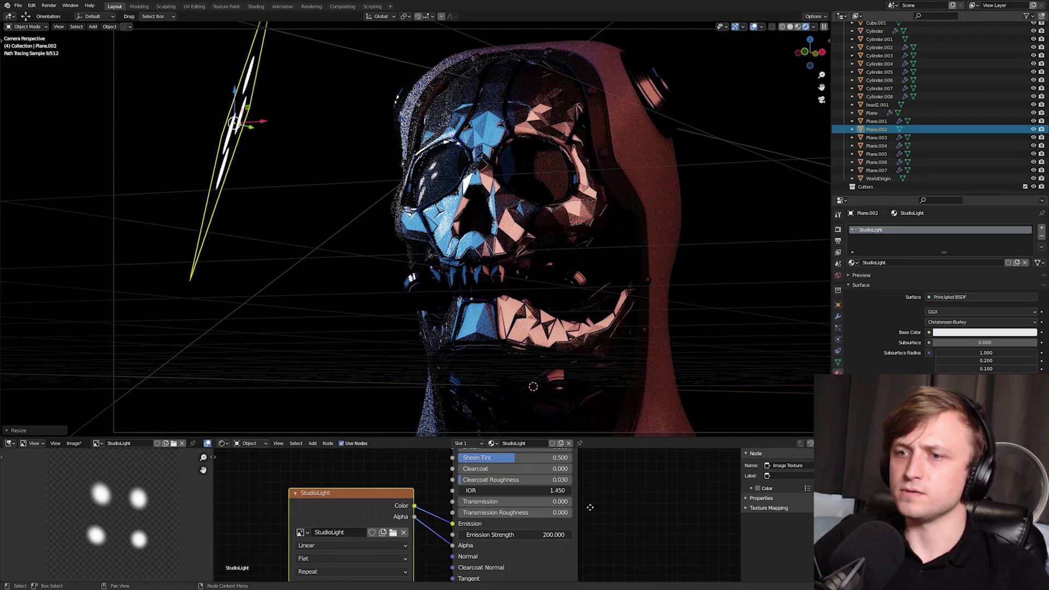
Enlarge the node editor and insert a MixRGB node with Color blending between the image's Color output and Emission
{"action": "middle_click_drag", "start_coordinate": [575, 530], "coordinate": [593, 510]}
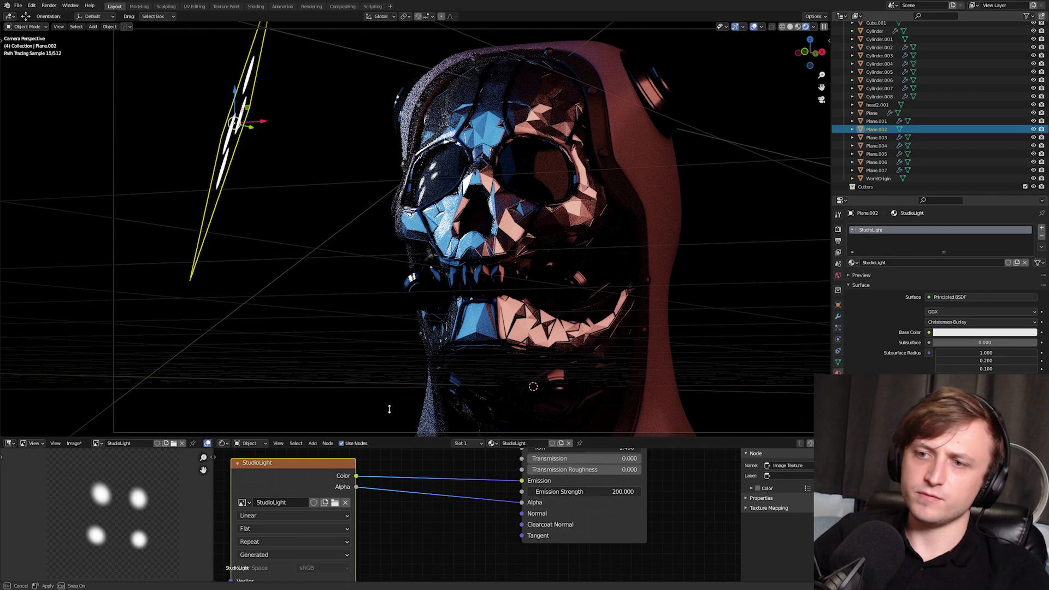
{"action": "left_click_drag", "start_coordinate": [389, 410], "coordinate": [393, 355]}
{"action": "middle_click_drag", "start_coordinate": [412, 417], "coordinate": [418, 450]}
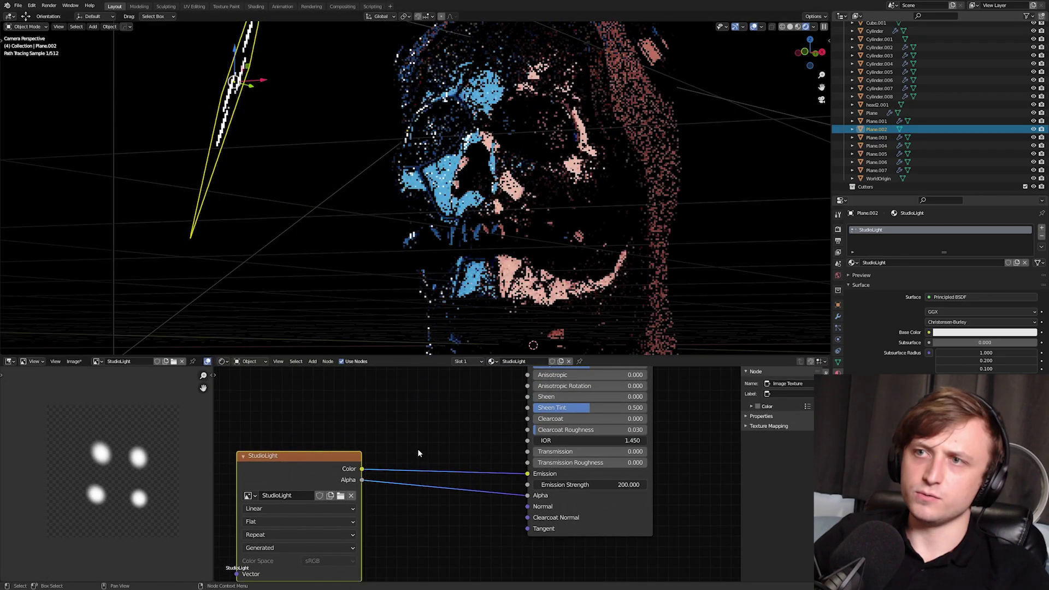
{"action": "key", "text": "shift+a"}
{"action": "left_click", "coordinate": [437, 408]}
{"action": "left_click", "coordinate": [412, 409]}
{"action": "left_click", "coordinate": [449, 441]}
{"action": "left_click", "coordinate": [440, 228]}
Set the mix node's Color2 to deep red and its factor to 1.000
{"action": "left_click", "coordinate": [458, 492]}
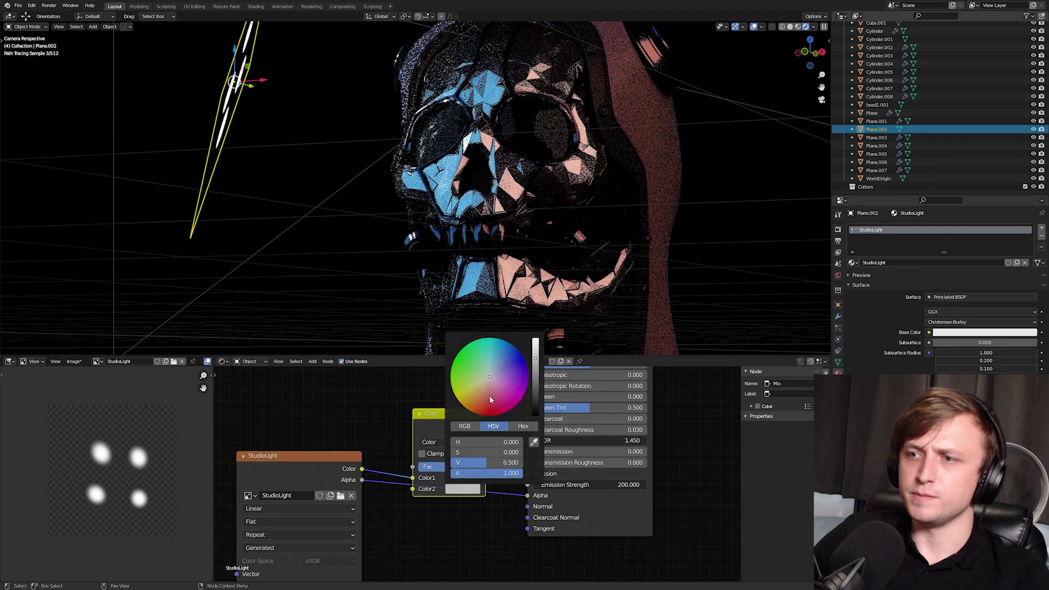
{"action": "left_click_drag", "start_coordinate": [492, 399], "coordinate": [499, 412]}
{"action": "left_click_drag", "start_coordinate": [443, 466], "coordinate": [480, 467]}
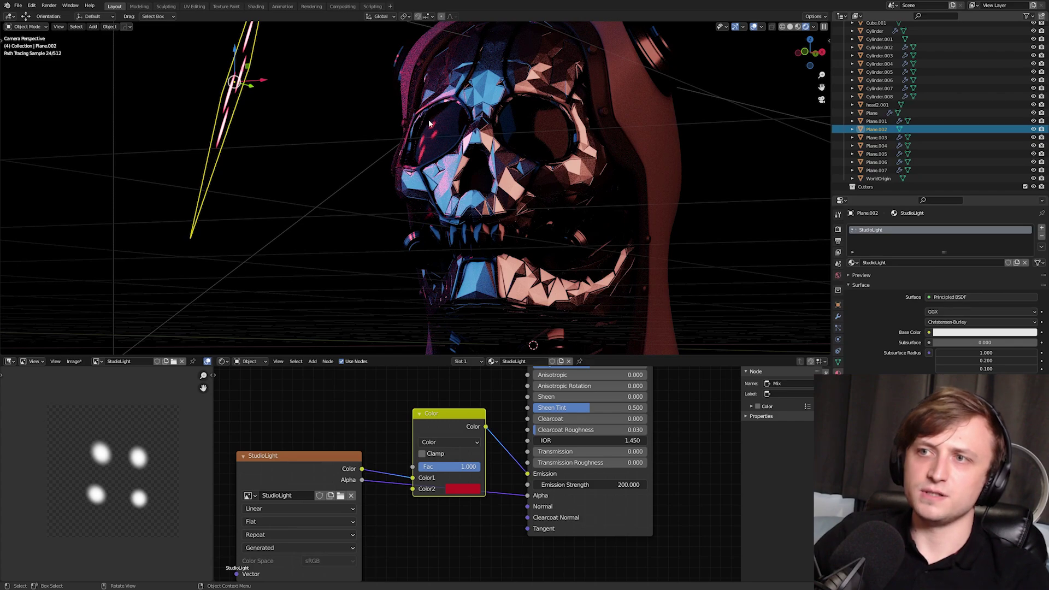
Shift the light plane slightly nearer the skull to adjust its reflections in the lens
{"action": "key", "text": "ctrl+z"}
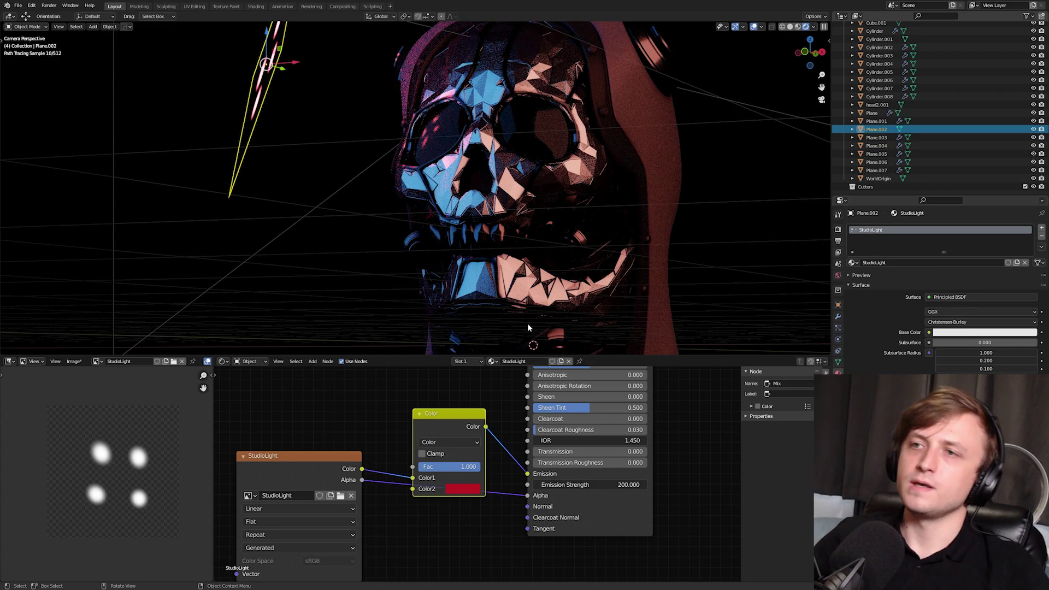
{"action": "middle_click_drag", "start_coordinate": [500, 177], "coordinate": [513, 225], "text": "shift"}
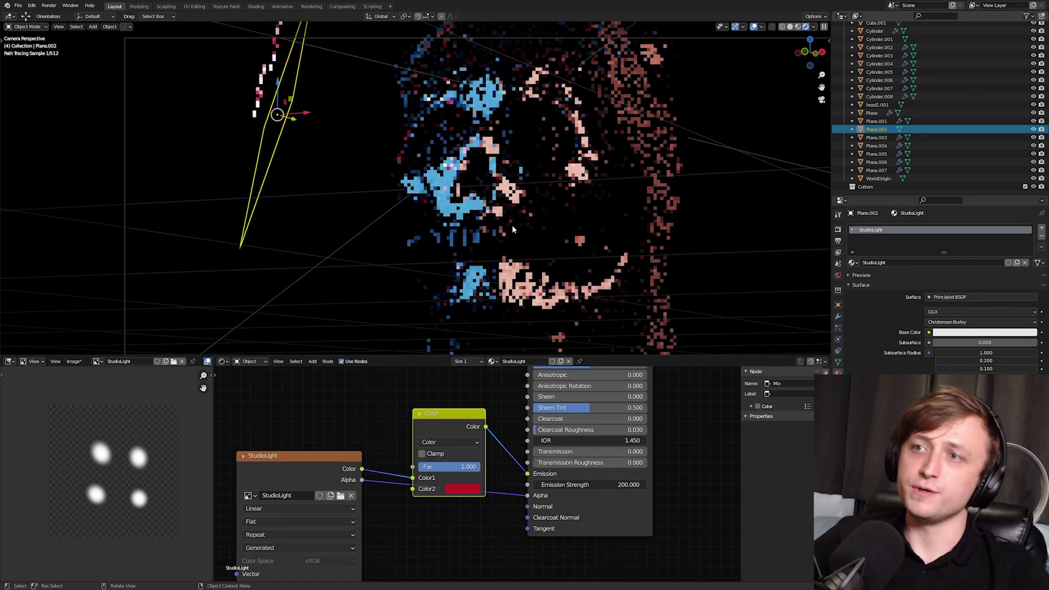
{"action": "scroll", "coordinate": [451, 141], "scroll_direction": "up", "scroll_amount": 1}
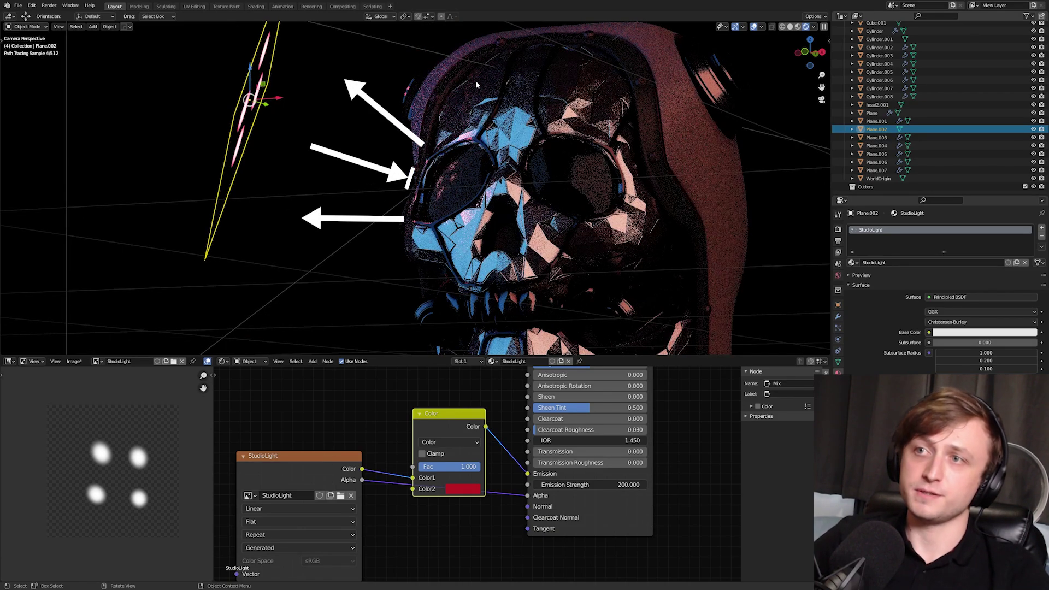
In Solid shading, duplicate the light plane to the opposite side of the skull and rotate the copy to face it
{"action": "middle_click_drag", "start_coordinate": [366, 236], "coordinate": [334, 253]}
{"action": "key", "text": "z"}
{"action": "left_click", "coordinate": [395, 246]}
{"action": "mouse_move", "coordinate": [405, 224]}
{"action": "middle_mouse_down"}
{"action": "mouse_move", "coordinate": [415, 237]}
{"action": "mouse_move", "coordinate": [402, 230]}
{"action": "mouse_move", "coordinate": [407, 261]}
{"action": "middle_mouse_up"}
{"action": "key", "text": "shift+d"}
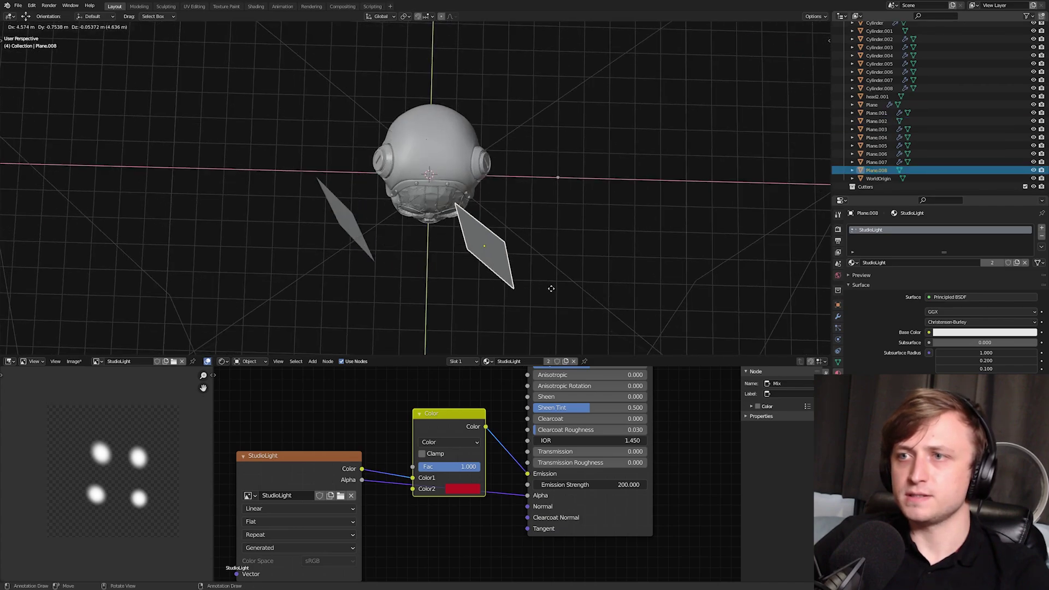
{"action": "left_click", "coordinate": [549, 287]}
{"action": "key", "text": "r"}
{"action": "left_click", "coordinate": [535, 170]}
{"action": "key", "text": "g"}
{"action": "left_click", "coordinate": [565, 171]}
In the rendered camera view, move the duplicate plane to about X 1.41 m, Y -3.06 m, Z 3.88 m
{"action": "key", "text": "KP_0"}
{"action": "key", "text": "z"}
{"action": "left_click", "coordinate": [578, 223]}
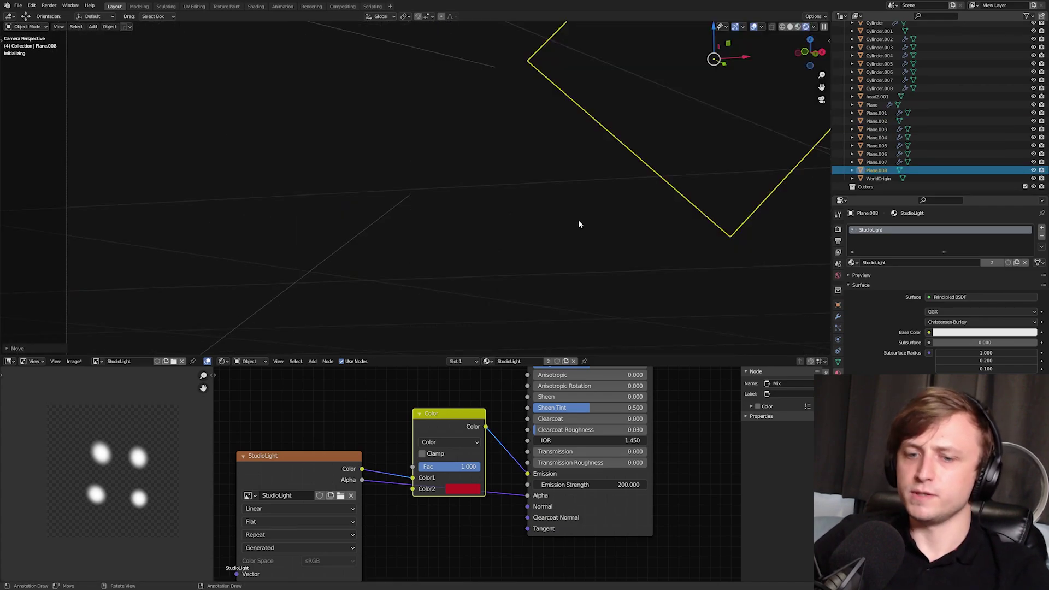
{"action": "scroll", "coordinate": [661, 221], "scroll_direction": "down", "scroll_amount": 1}
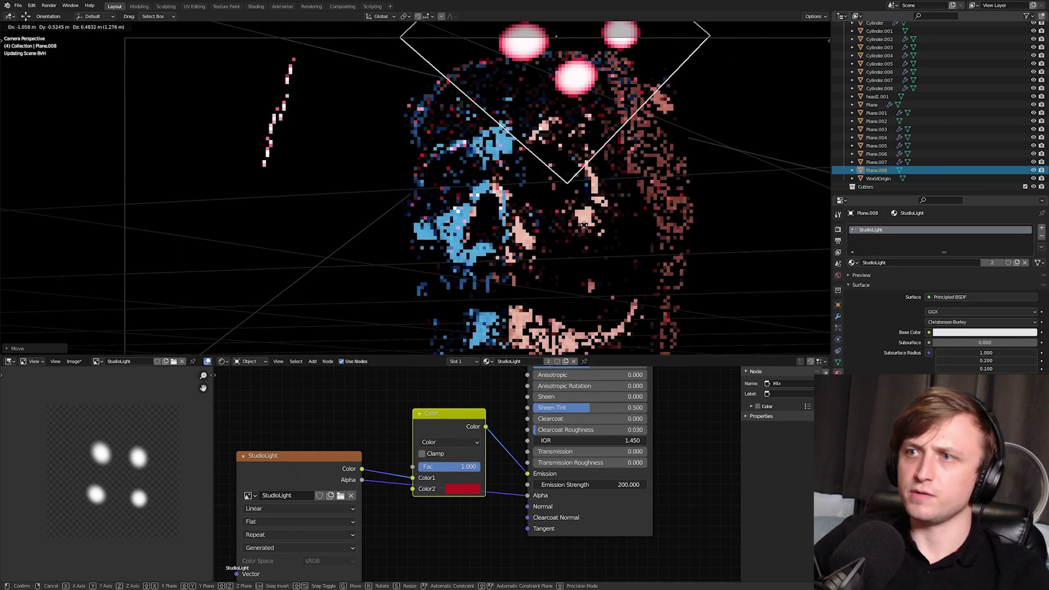
{"action": "left_click", "coordinate": [582, 226]}
Disable camera ray visibility for both light planes
{"action": "left_click", "coordinate": [838, 304]}
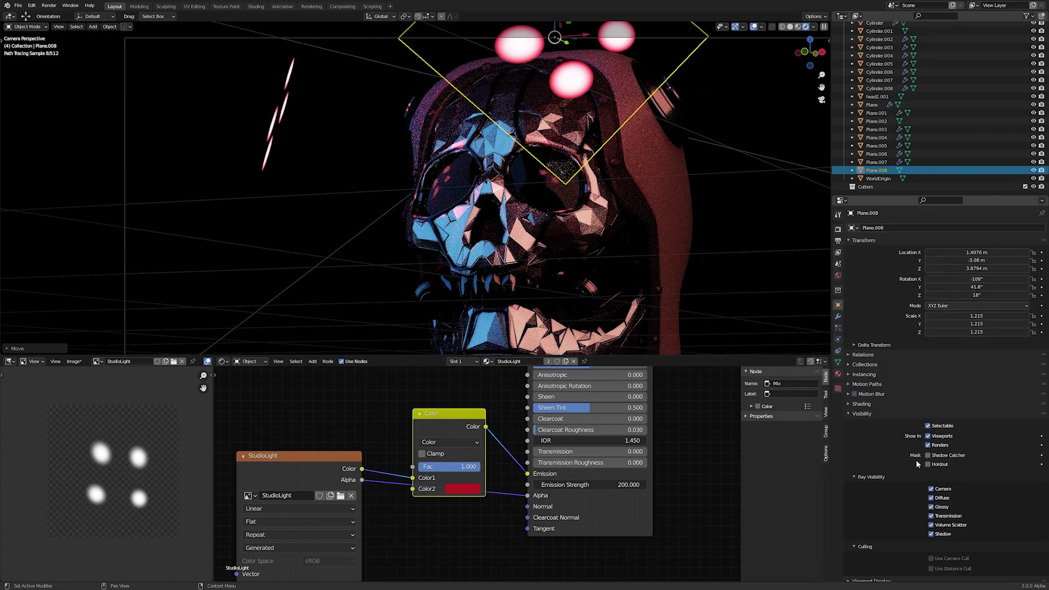
{"action": "left_click", "coordinate": [932, 489]}
{"action": "left_click", "coordinate": [273, 131]}
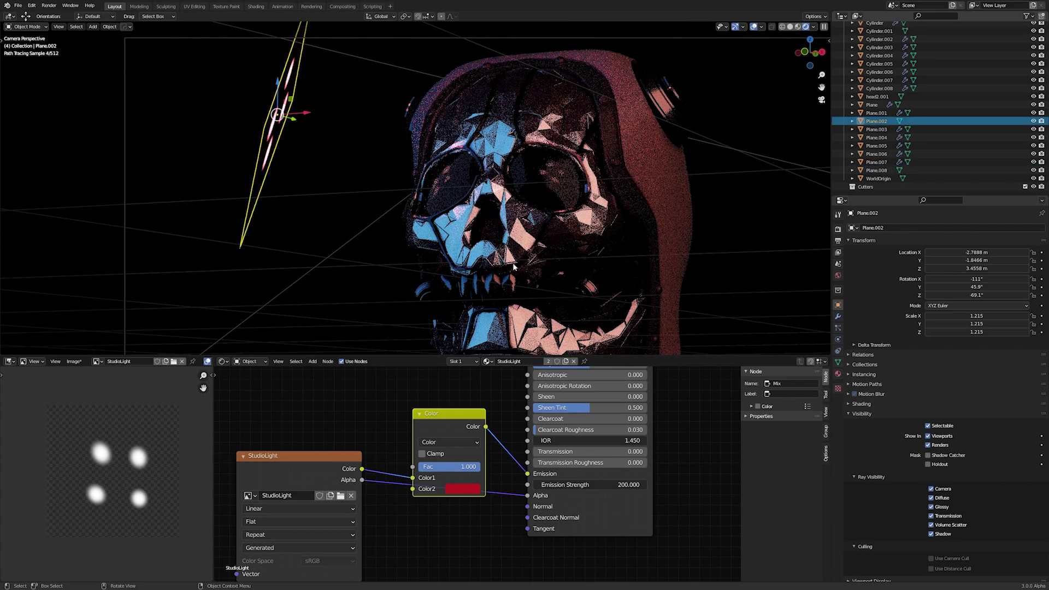
{"action": "key", "text": "alt+a"}
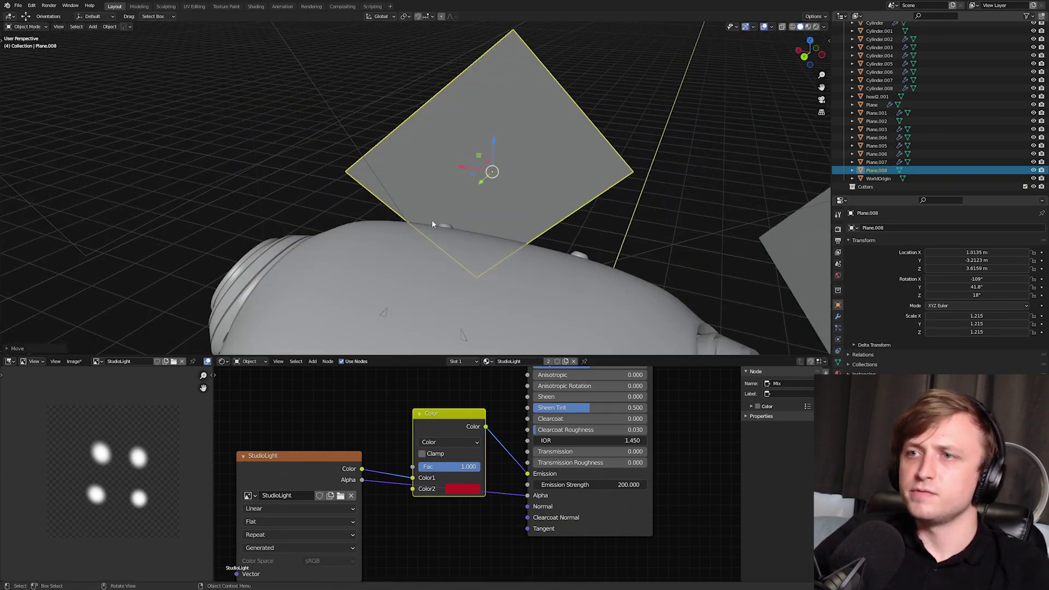
Paint a white cross between the dots on the duplicate plane with a 19 px brush and inspect the lens reflections from the camera
{"action": "mouse_move", "coordinate": [432, 220]}
{"action": "middle_mouse_down"}
{"action": "mouse_move", "coordinate": [376, 226]}
{"action": "mouse_move", "coordinate": [246, 136]}
{"action": "middle_mouse_up"}
{"action": "left_click", "coordinate": [28, 26]}
{"action": "left_click", "coordinate": [40, 81]}
{"action": "middle_click_drag", "start_coordinate": [363, 129], "coordinate": [375, 134]}
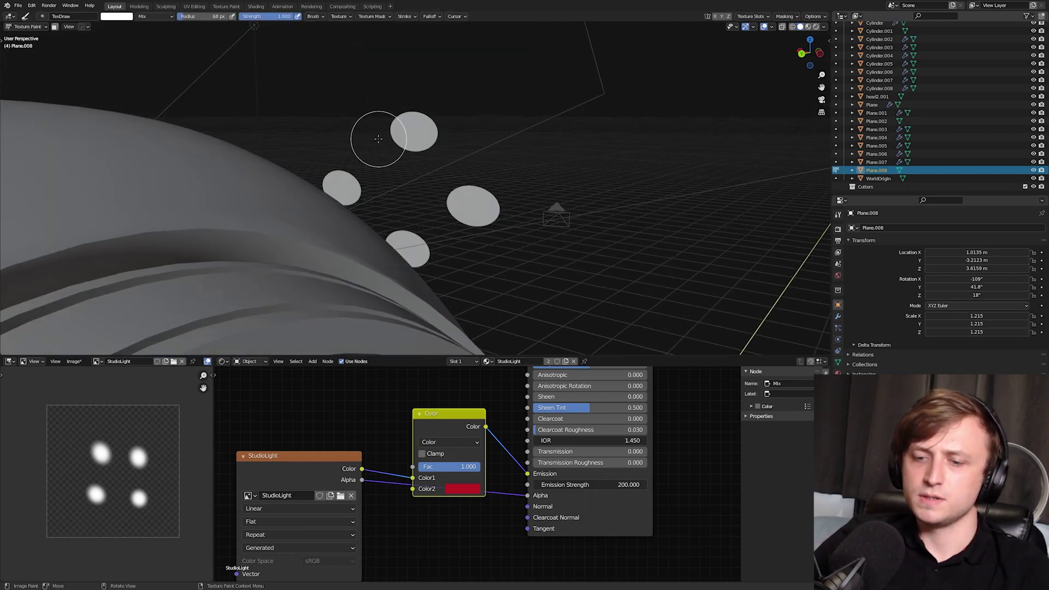
{"action": "left_click_drag", "start_coordinate": [344, 126], "coordinate": [470, 260]}
{"action": "middle_click_drag", "start_coordinate": [470, 260], "coordinate": [447, 246]}
{"action": "left_click_drag", "start_coordinate": [344, 245], "coordinate": [459, 150]}
{"action": "key", "text": "KP_0"}
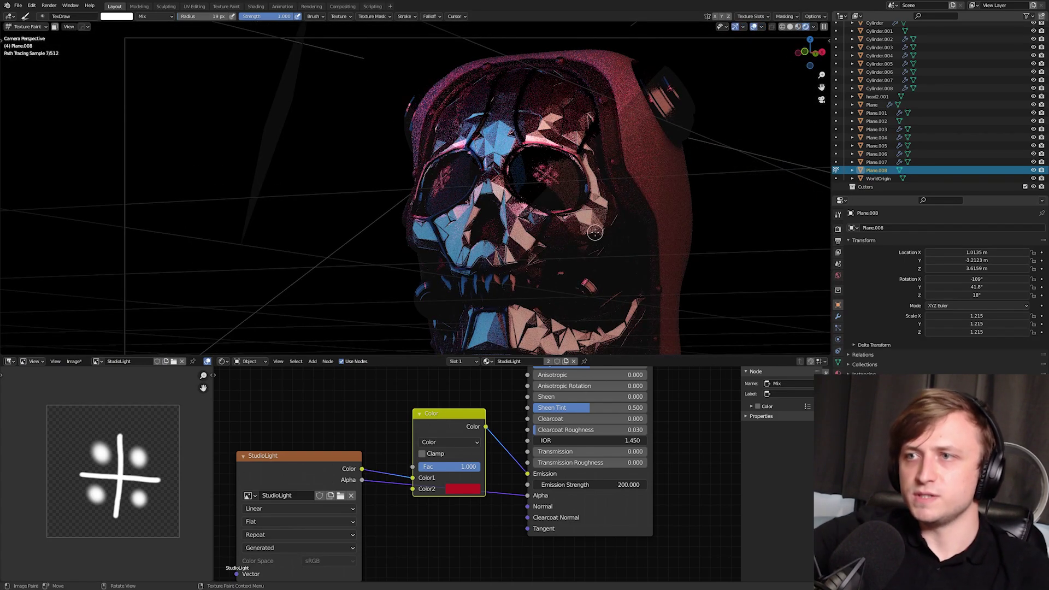
{"action": "scroll", "coordinate": [598, 229], "scroll_direction": "up", "scroll_amount": 3}
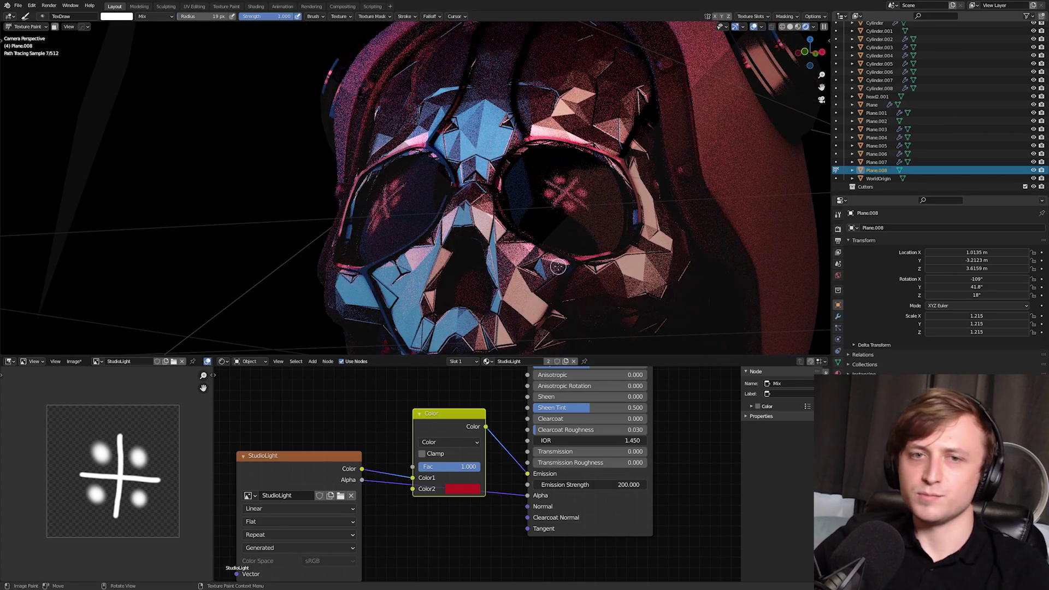
{"action": "scroll", "coordinate": [612, 257], "scroll_direction": "down", "scroll_amount": 4}
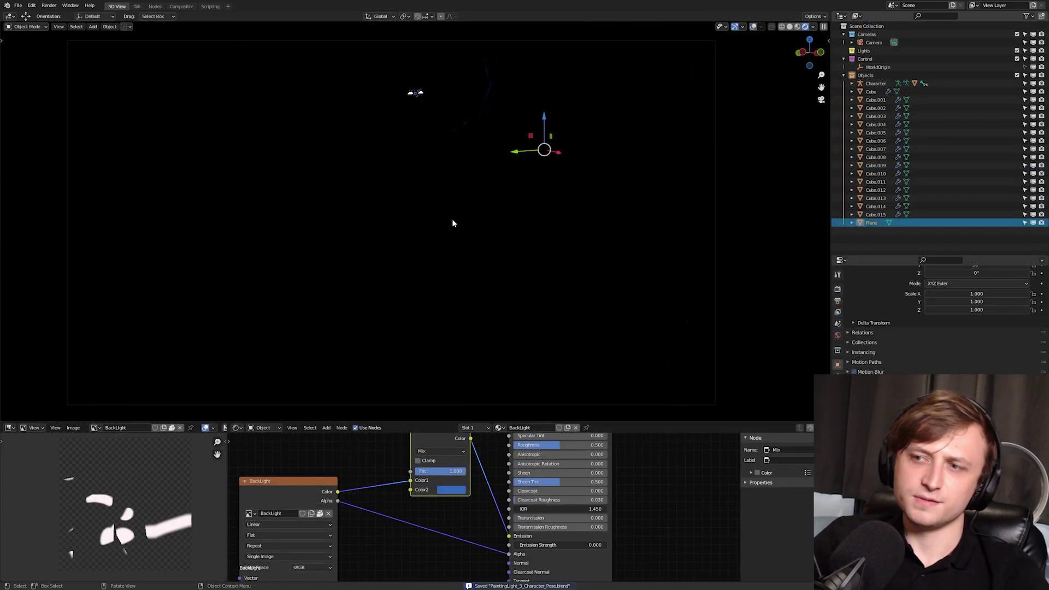
Raise the character body material's emission strength to about 39.43 so its painted patterns glow
{"action": "left_click", "coordinate": [418, 146]}
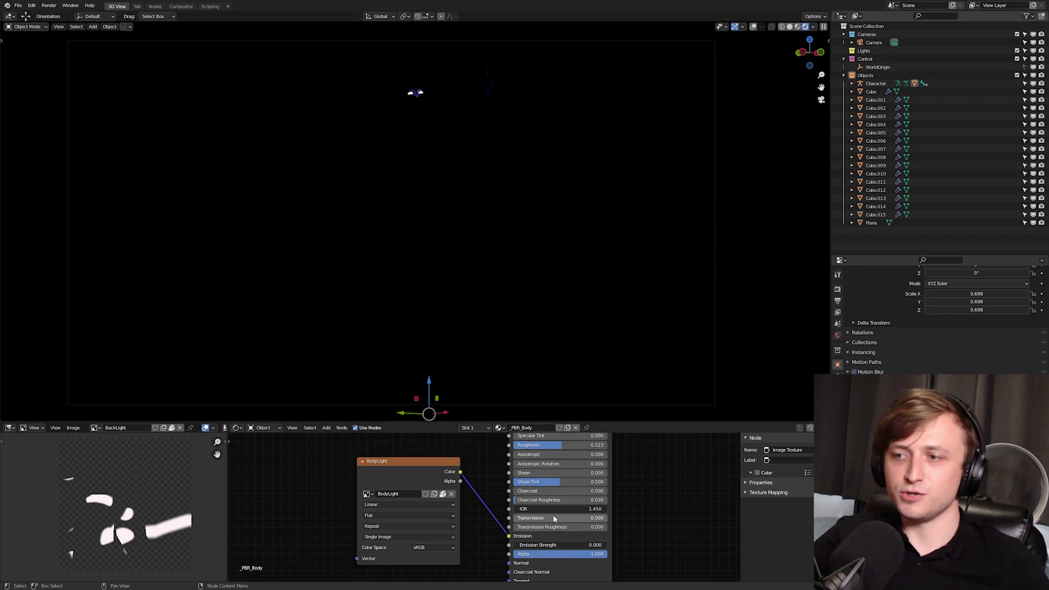
{"action": "left_click_drag", "start_coordinate": [549, 544], "coordinate": [601, 545], "text": "shift"}
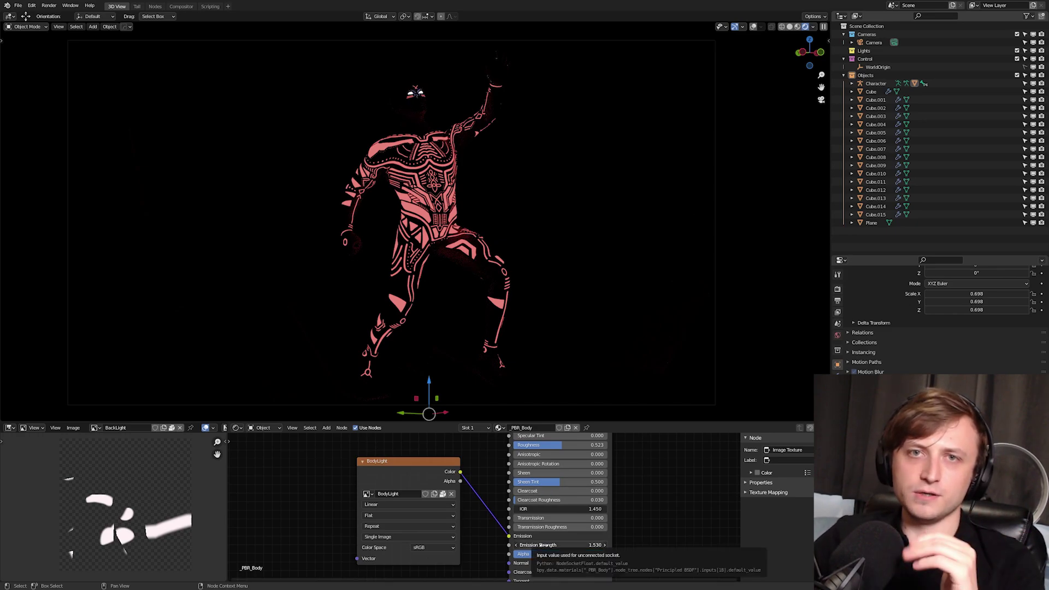
{"action": "left_click_drag", "start_coordinate": [543, 546], "coordinate": [711, 545]}
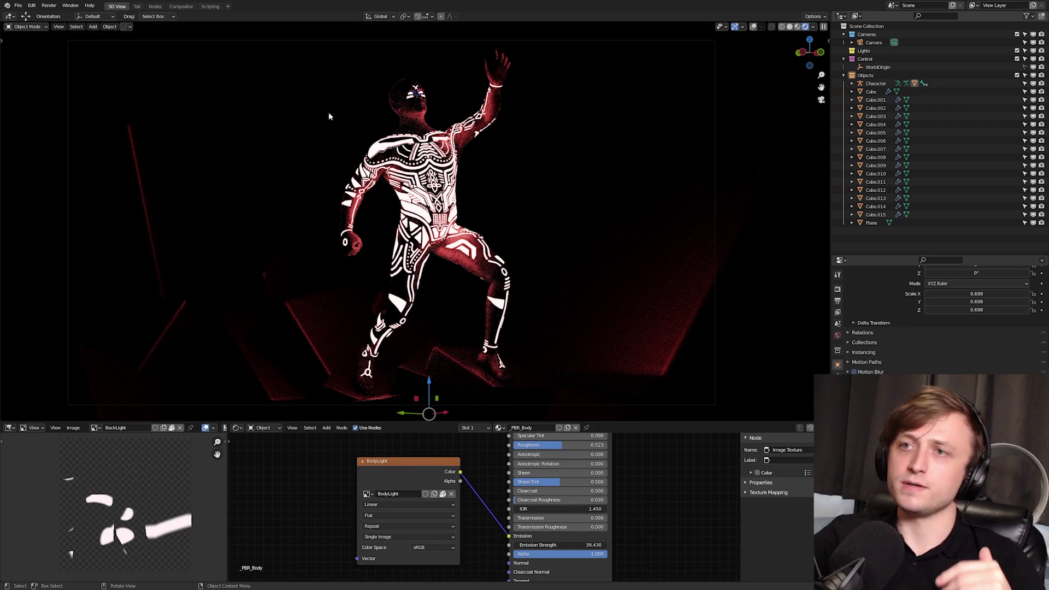
Select the backlight plane behind the character and put it in Texture Paint mode with Solid shading
{"action": "left_click", "coordinate": [352, 105]}
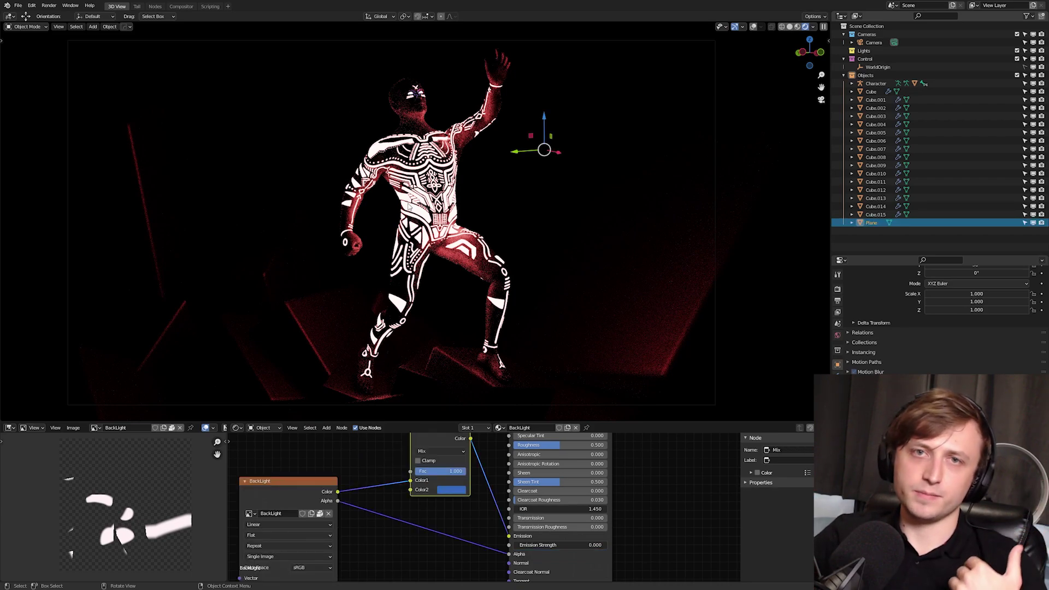
{"action": "key", "text": "z"}
{"action": "left_click", "coordinate": [504, 206]}
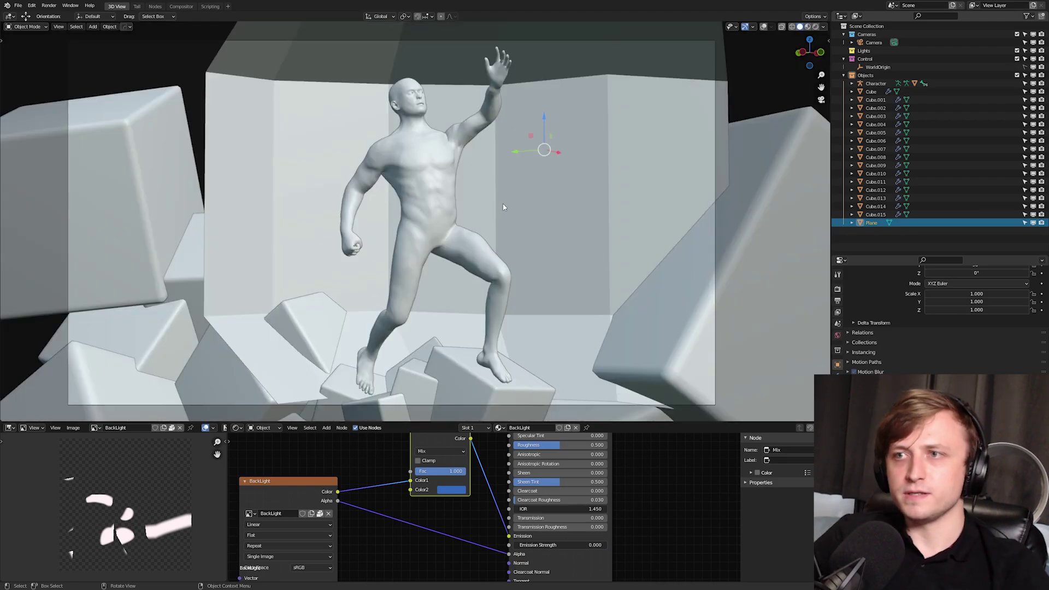
{"action": "left_click", "coordinate": [38, 27]}
{"action": "left_click", "coordinate": [34, 82]}
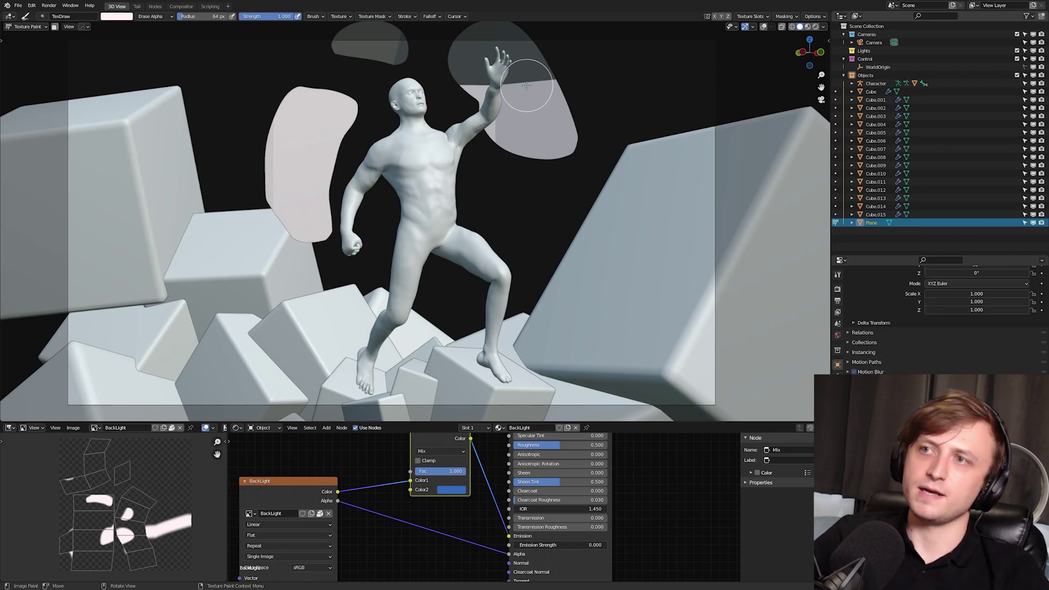
In rendered shading, raise the BackLight material's emission strength to 63.1
{"action": "key", "text": "z"}
{"action": "left_click", "coordinate": [397, 238]}
{"action": "middle_click_drag", "start_coordinate": [492, 492], "coordinate": [455, 456]}
{"action": "left_click_drag", "start_coordinate": [522, 510], "coordinate": [564, 510]}
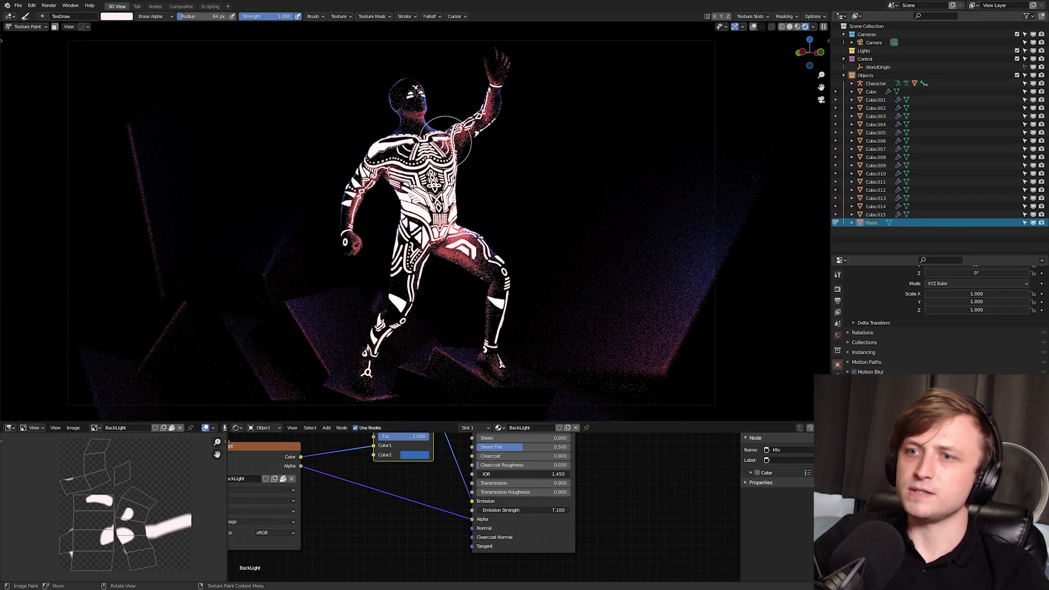
{"action": "mouse_move", "coordinate": [550, 507]}
{"action": "left_mouse_down"}
{"action": "mouse_move", "coordinate": [612, 509]}
{"action": "mouse_move", "coordinate": [568, 510]}
{"action": "left_mouse_up"}
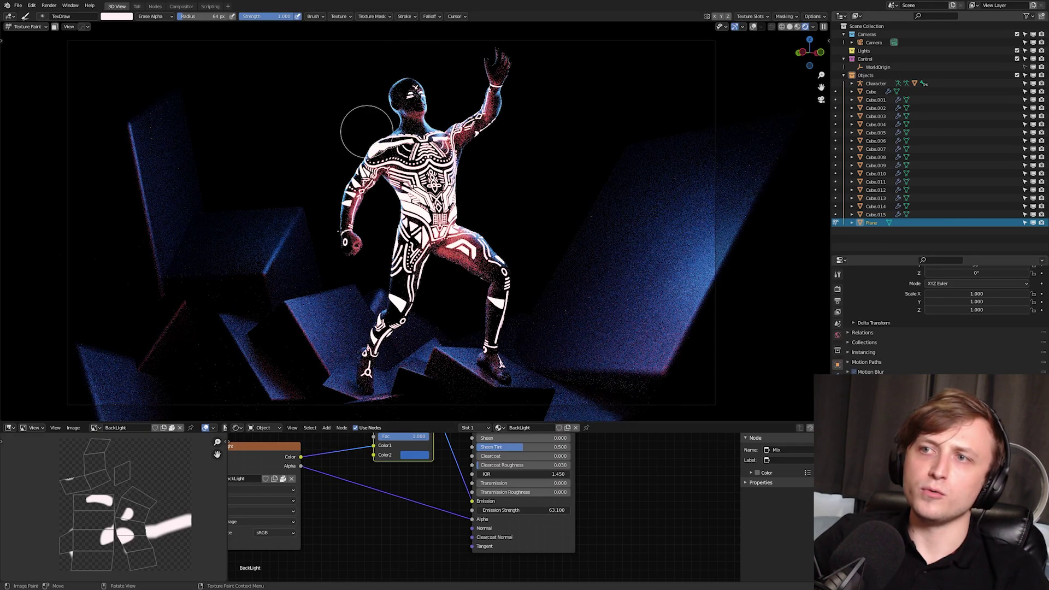
Erase the painted light patches beside the character's lowered arm and above the head with the Erase Alpha brush, and check the rendered lighting
{"action": "scroll", "coordinate": [428, 142], "scroll_direction": "up", "scroll_amount": 3}
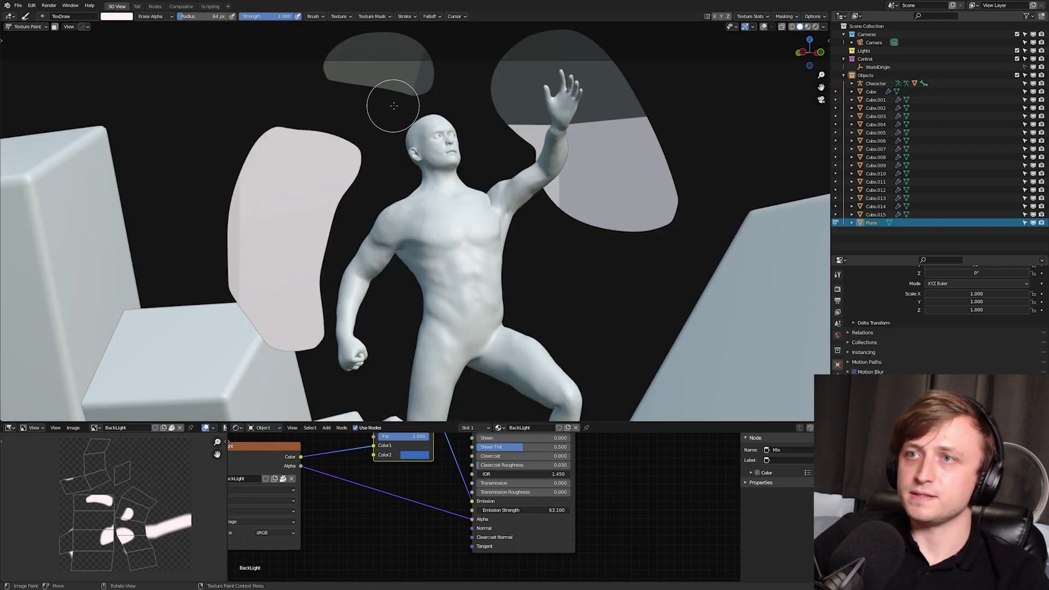
{"action": "mouse_move", "coordinate": [373, 85]}
{"action": "left_mouse_down"}
{"action": "mouse_move", "coordinate": [387, 47]}
{"action": "mouse_move", "coordinate": [218, 171]}
{"action": "mouse_move", "coordinate": [309, 234]}
{"action": "mouse_move", "coordinate": [354, 292]}
{"action": "mouse_move", "coordinate": [316, 356]}
{"action": "left_mouse_up"}
{"action": "key", "text": "z"}
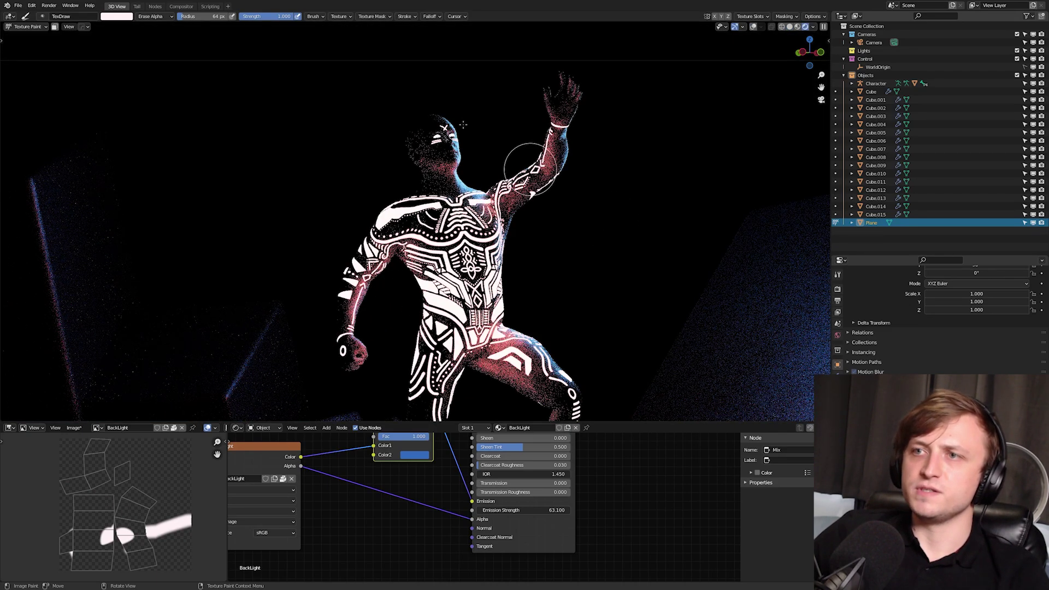
Set the brush blend to Mix and paint a thin curved light stroke from beside the lowered fist up to the head, viewing it rendered
{"action": "left_click", "coordinate": [156, 16]}
{"action": "left_click", "coordinate": [158, 27]}
{"action": "key", "text": "z"}
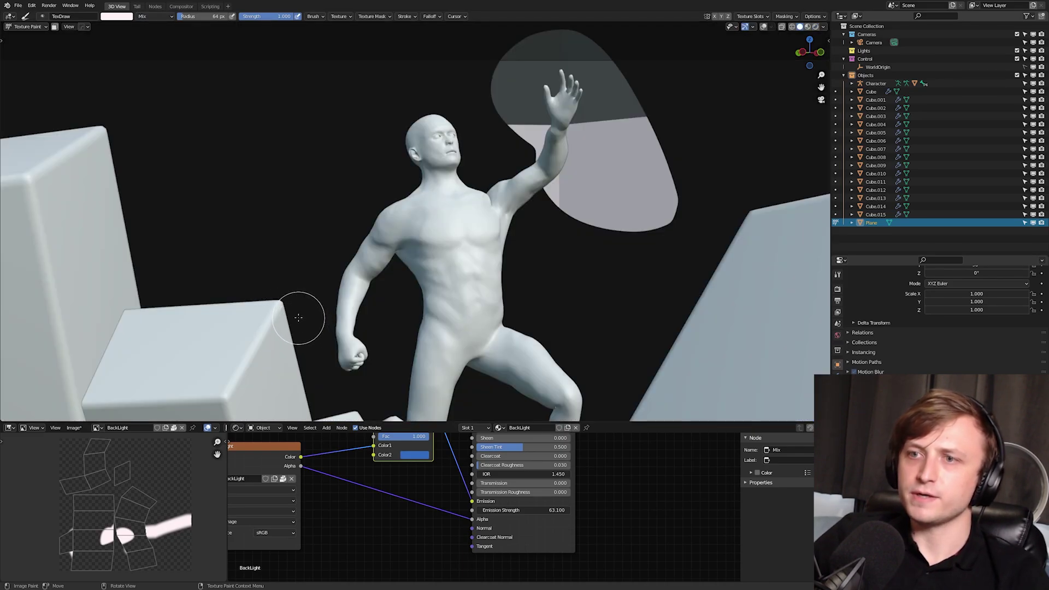
{"action": "mouse_move", "coordinate": [295, 309]}
{"action": "left_mouse_down"}
{"action": "mouse_move", "coordinate": [297, 258]}
{"action": "mouse_move", "coordinate": [343, 194]}
{"action": "mouse_move", "coordinate": [381, 95]}
{"action": "mouse_move", "coordinate": [398, 88]}
{"action": "left_mouse_up"}
{"action": "key", "text": "z"}
{"action": "left_click", "coordinate": [386, 285]}
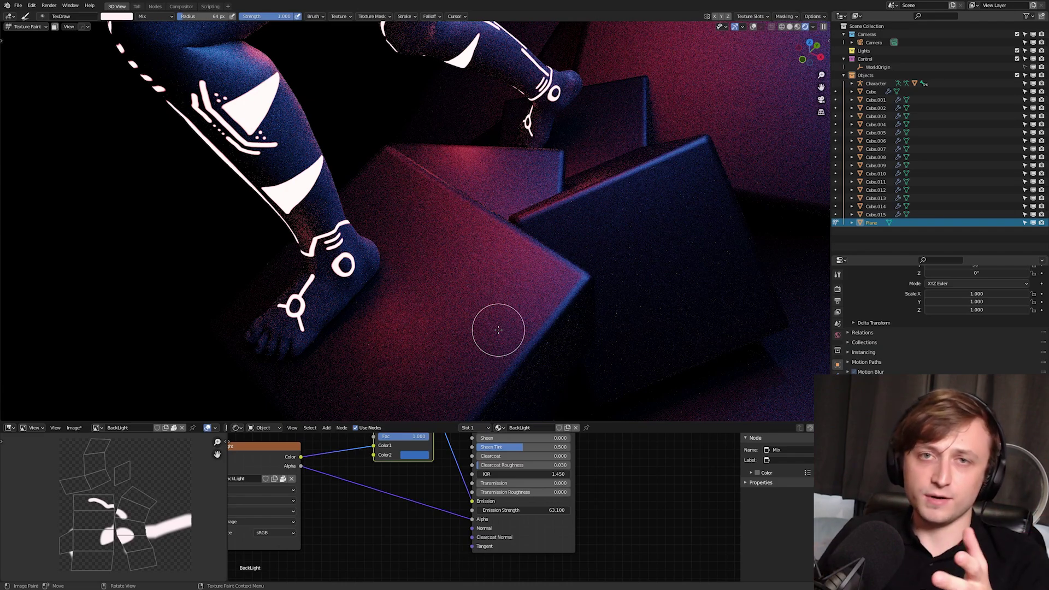
{"action": "middle_click_drag", "start_coordinate": [498, 330], "coordinate": [545, 272]}
{"action": "middle_click_drag", "start_coordinate": [435, 130], "coordinate": [464, 320], "text": "shift"}
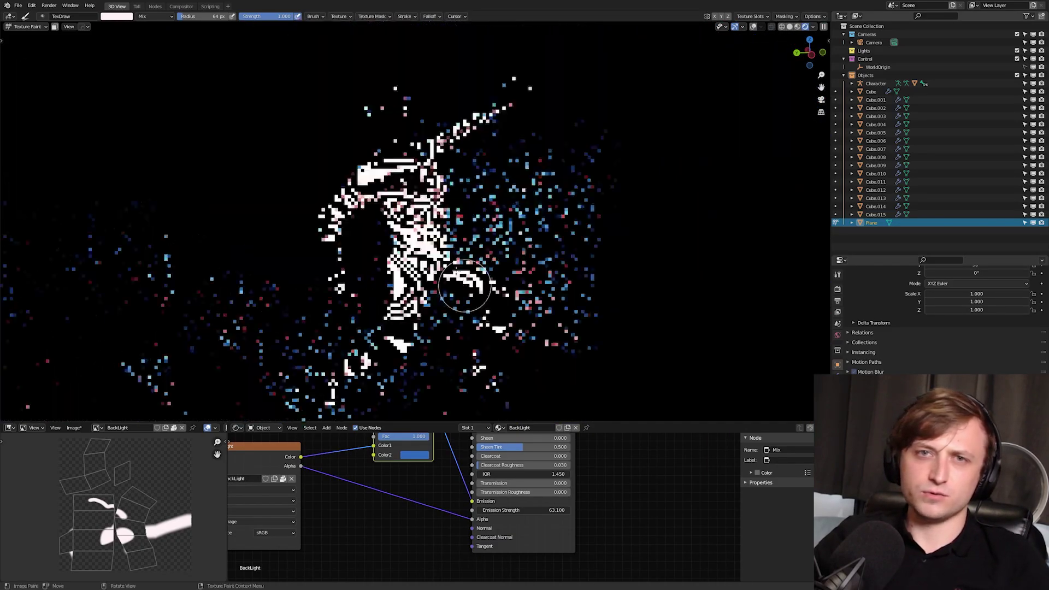
{"action": "middle_click_drag", "start_coordinate": [473, 247], "coordinate": [438, 241]}
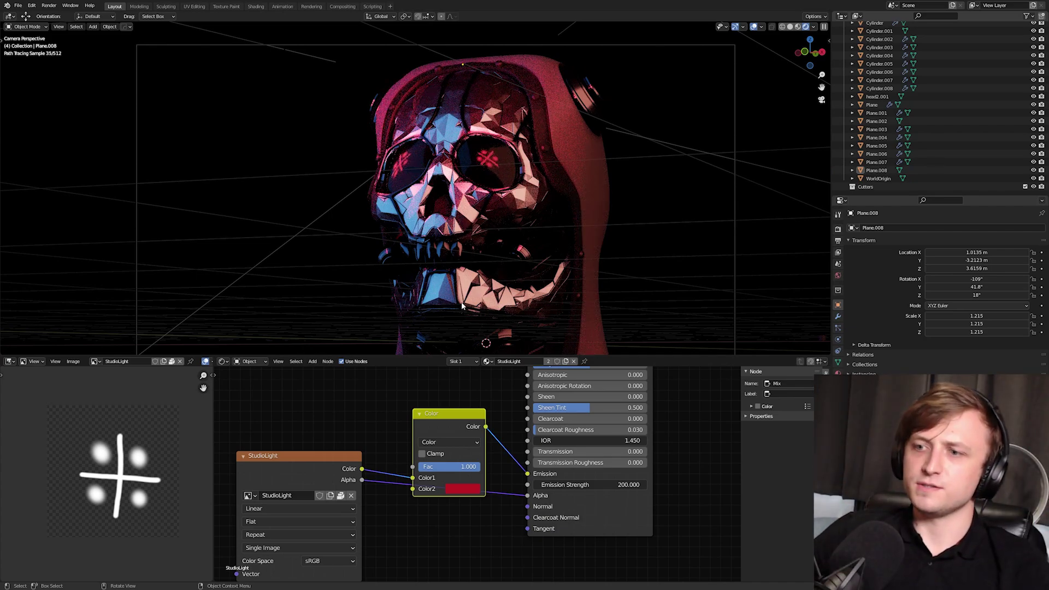
Change the StudioLight material's Color2 tint on the mix node to a teal blue
{"action": "left_click", "coordinate": [463, 489]}
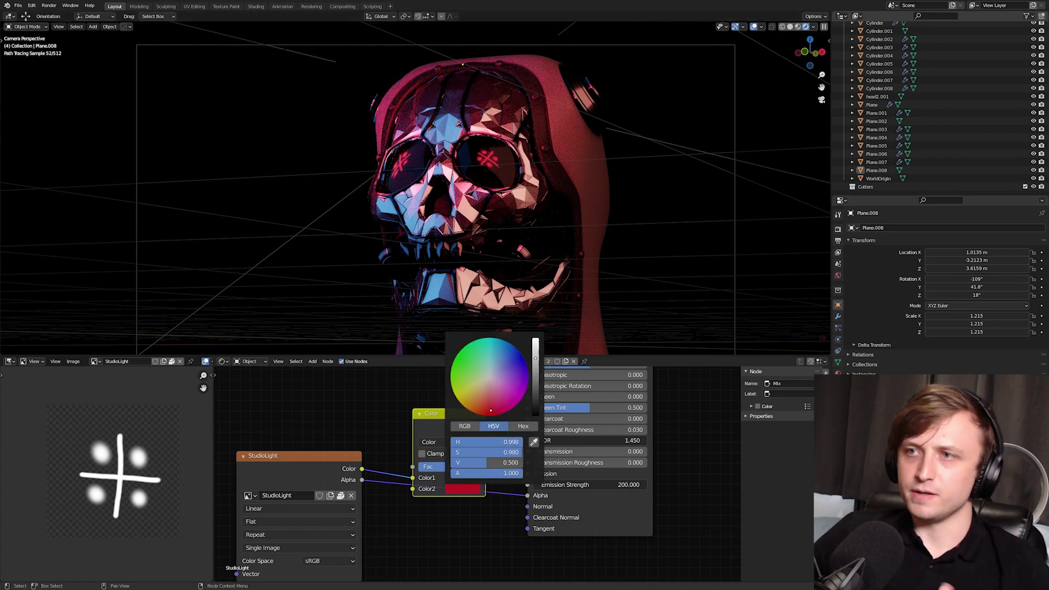
{"action": "left_click", "coordinate": [491, 349]}
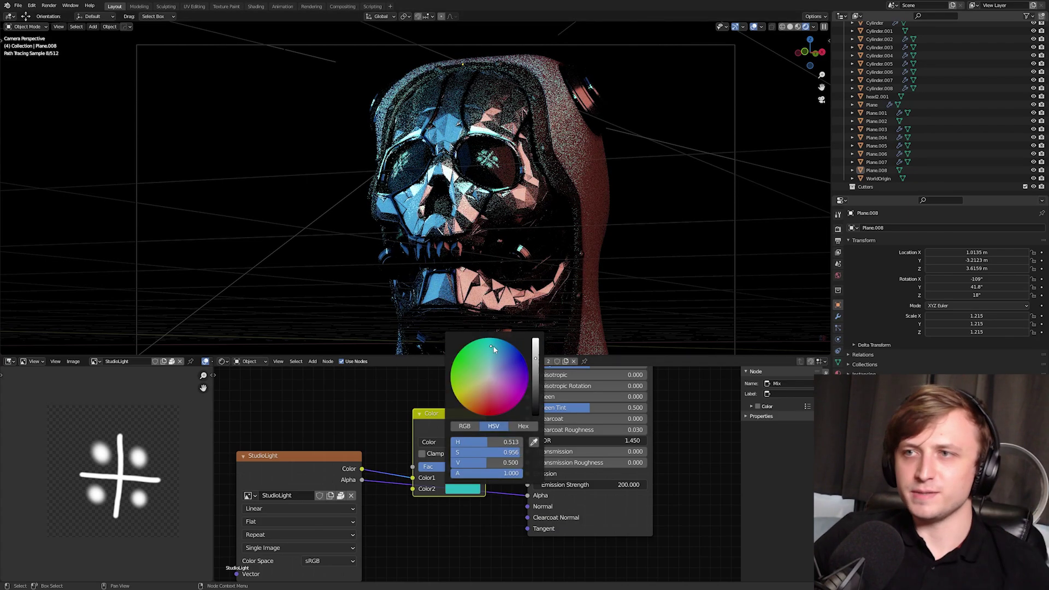
{"action": "left_click", "coordinate": [496, 346]}
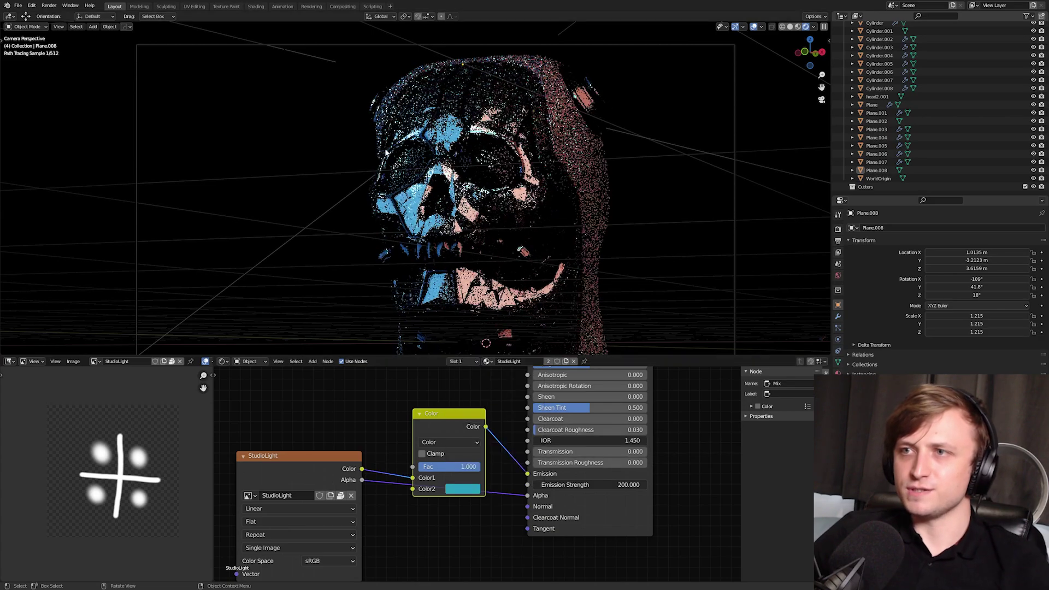
Duplicate the selected light plane to about X 1.84 m, Y -3.08 m, Z -0.44 m beside the jaw, rotate it, and check the camera view
{"action": "key", "text": "z"}
{"action": "left_click", "coordinate": [475, 196]}
{"action": "middle_click_drag", "start_coordinate": [494, 219], "coordinate": [525, 235]}
{"action": "scroll", "coordinate": [524, 237], "scroll_direction": "down", "scroll_amount": 1}
{"action": "left_click", "coordinate": [441, 153]}
{"action": "middle_click_drag", "start_coordinate": [441, 163], "coordinate": [476, 154]}
{"action": "scroll", "coordinate": [477, 155], "scroll_direction": "up", "scroll_amount": 2}
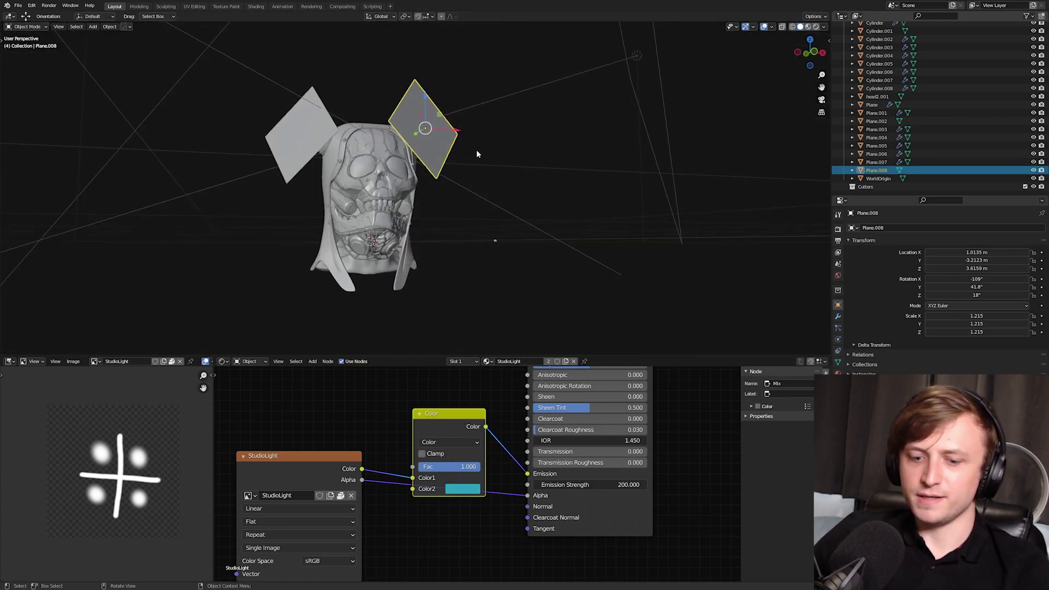
{"action": "key", "text": "shift+d"}
{"action": "left_click", "coordinate": [502, 280]}
{"action": "key", "text": "r"}
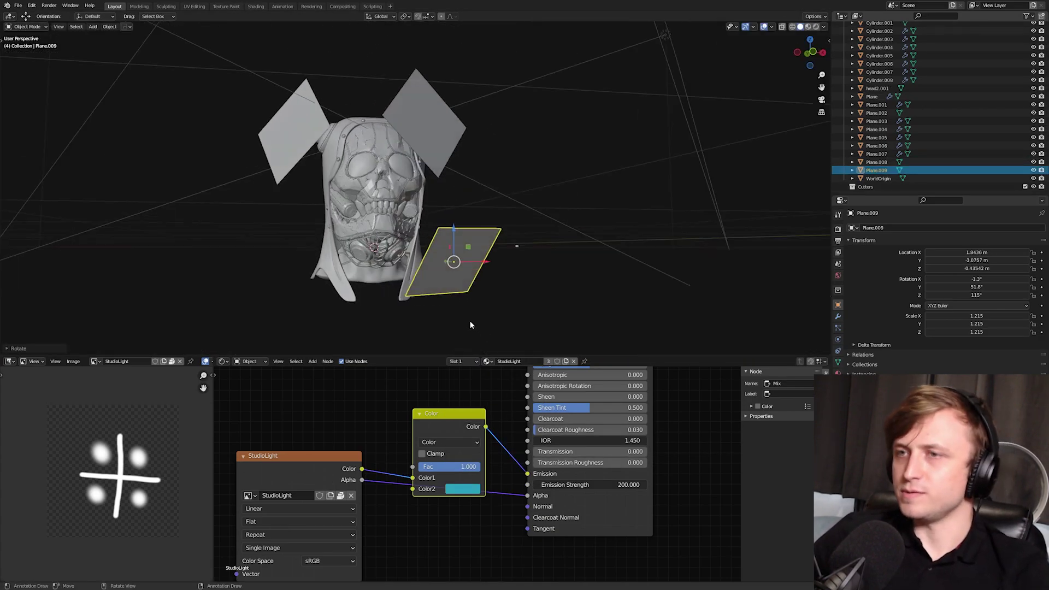
{"action": "left_click", "coordinate": [470, 320]}
{"action": "key", "text": "KP_0"}
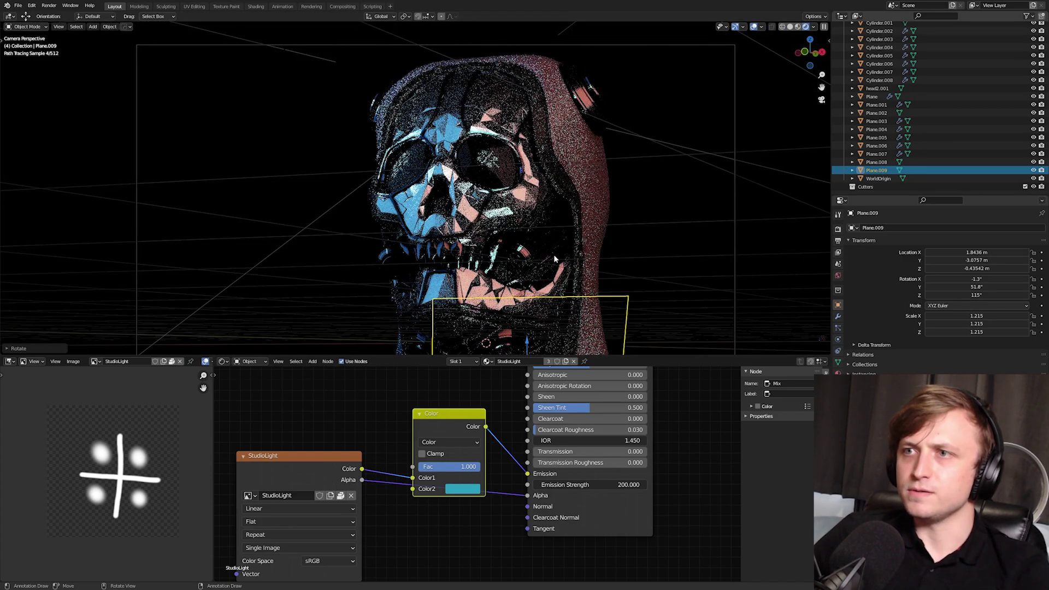